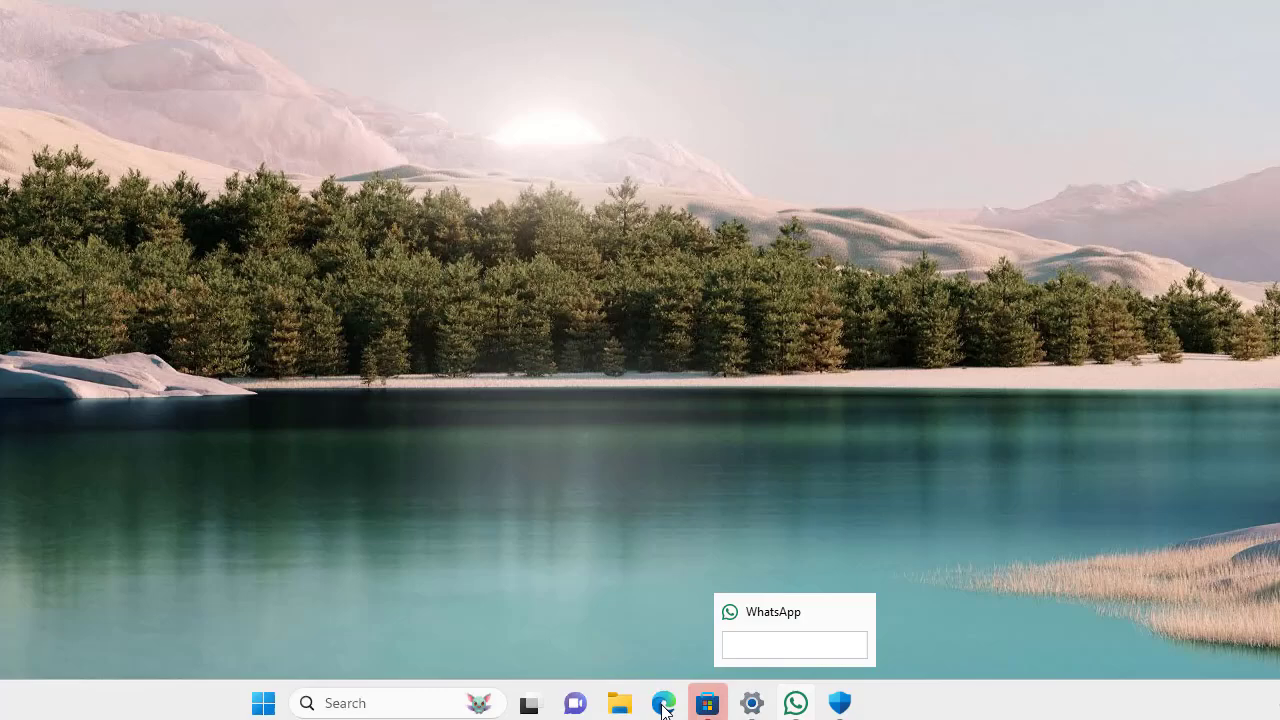
- Launch Google Chrome from the taskbar
left_click(662, 706)
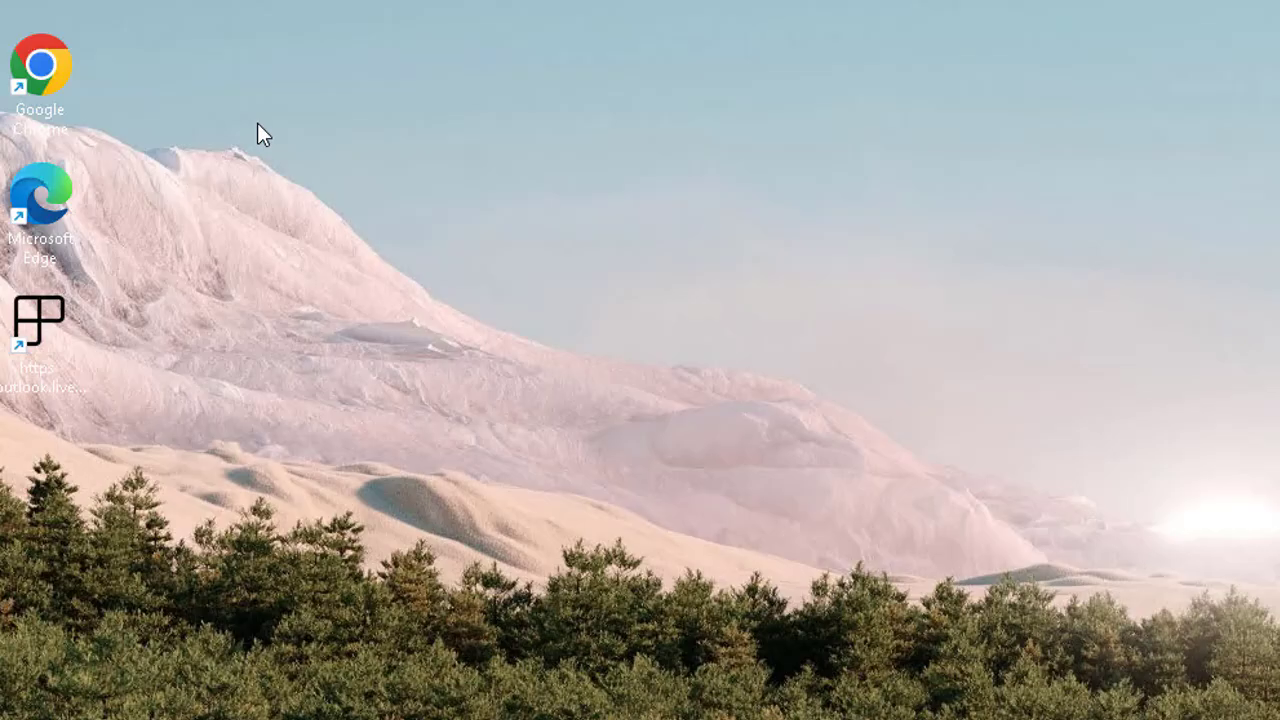
- Create a desktop folder named {ED7BA470-8E54-465E-825C-99712043E01C} using the copied GUID
right_click(250, 124)
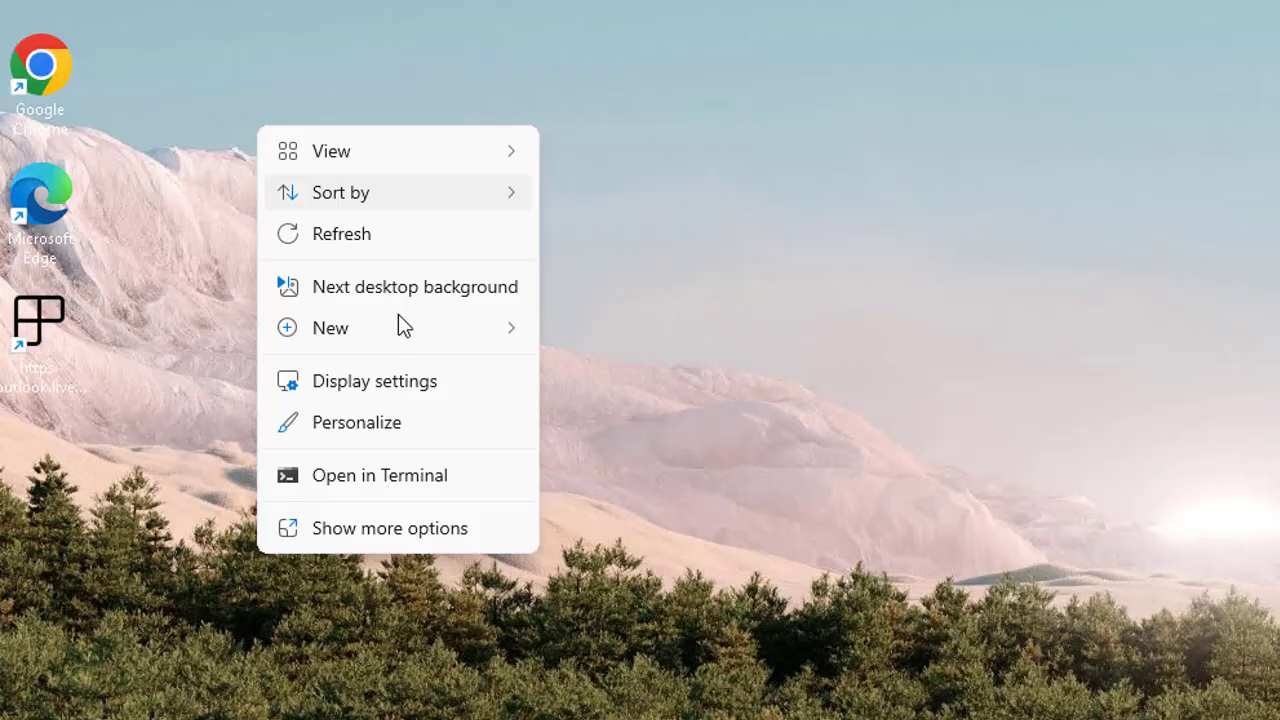
mouse_move(330, 328)
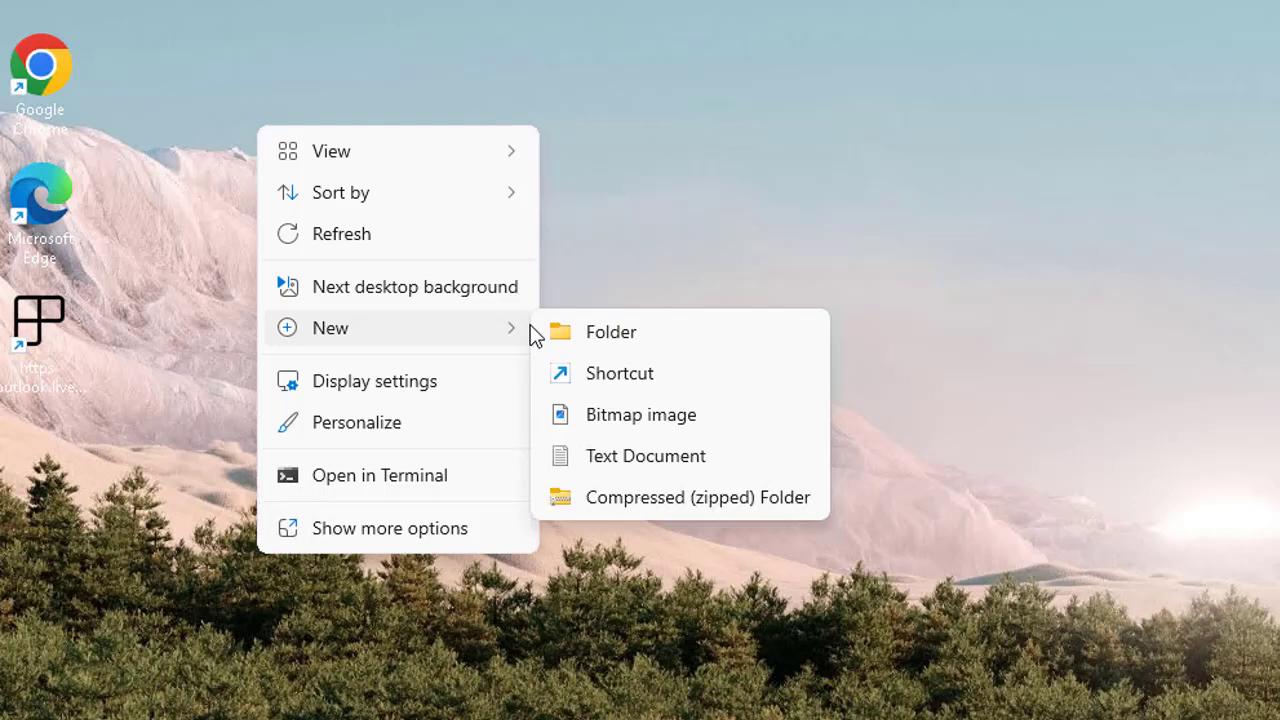
left_click(615, 336)
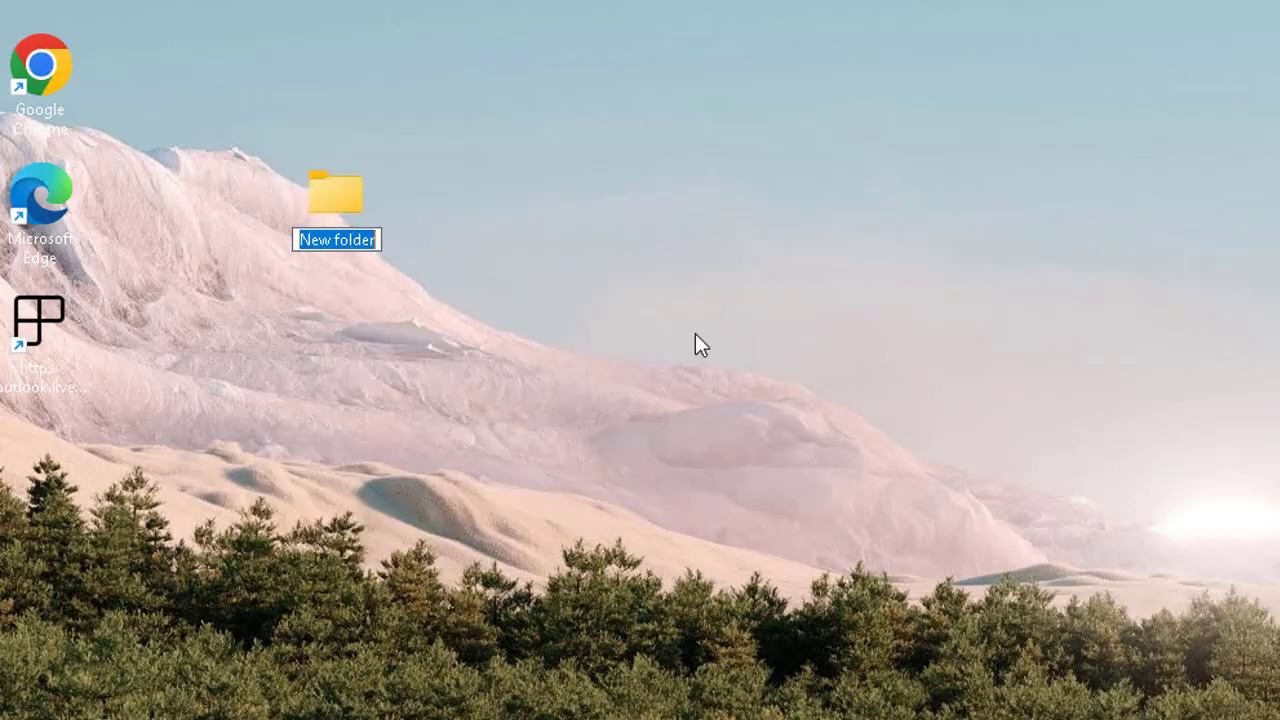
left_click(366, 240)
key("ctrl+a")
key("ctrl+v")
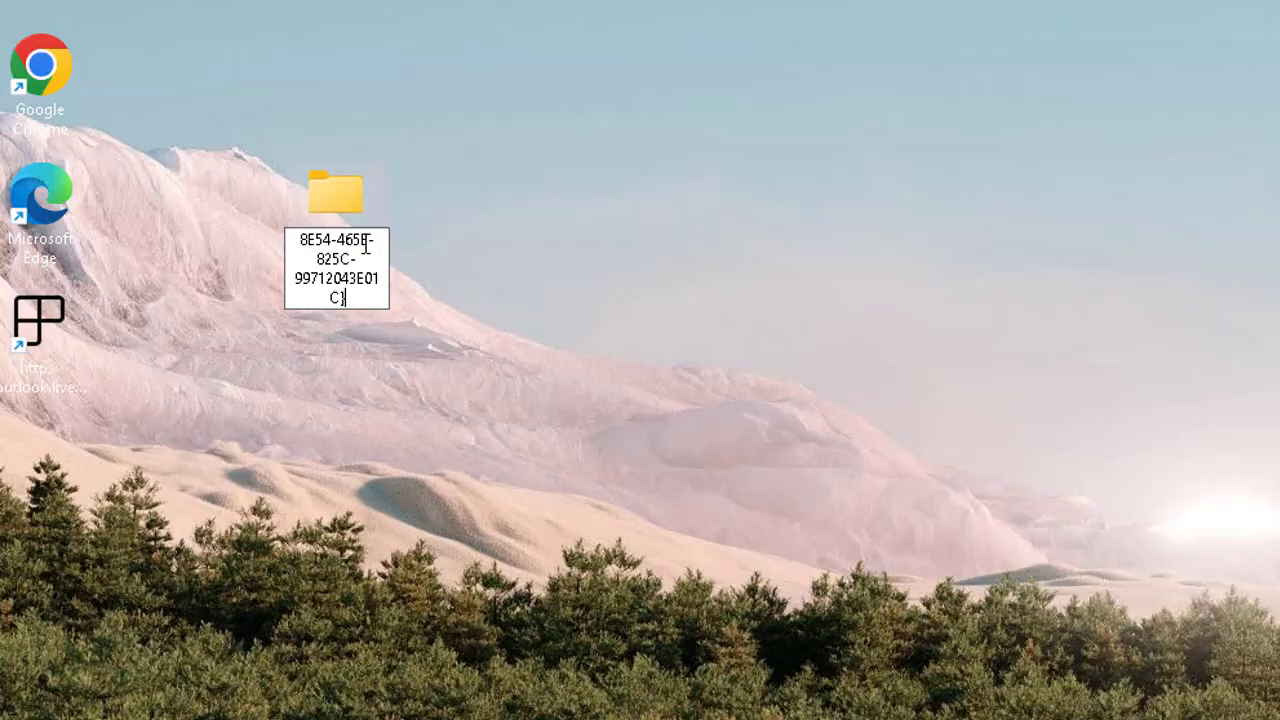
left_click(517, 209)
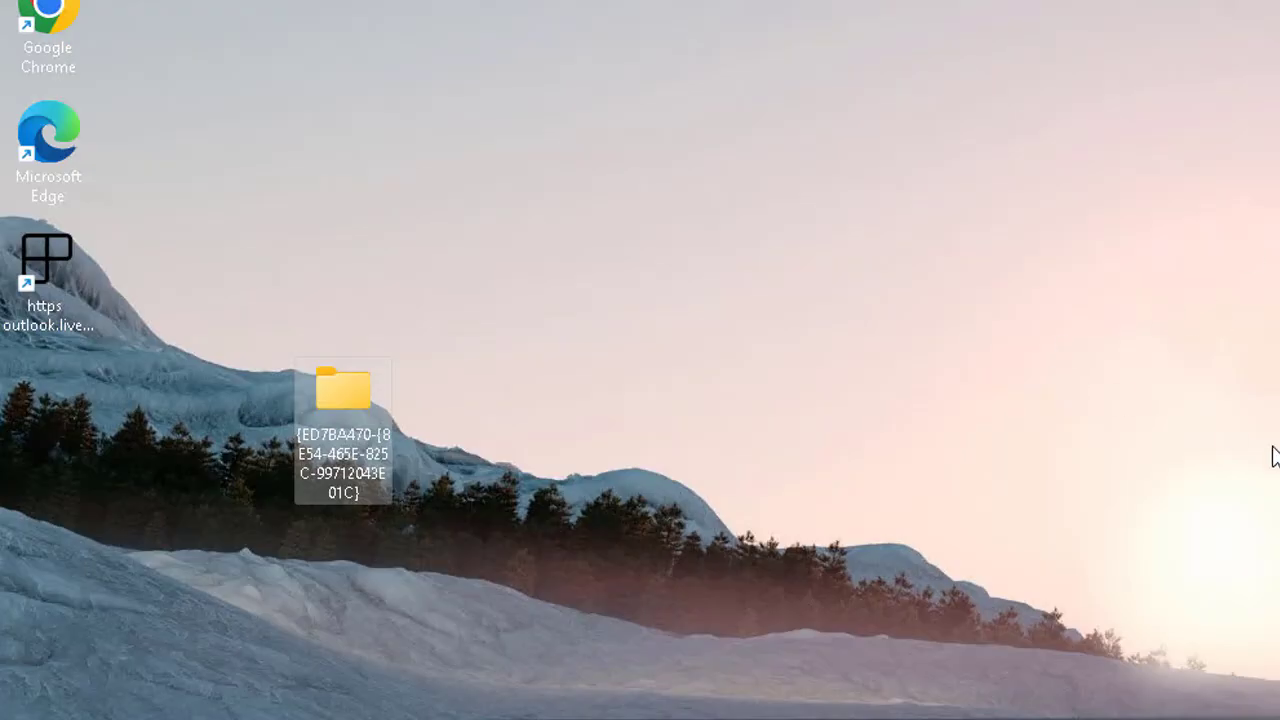
left_click(711, 402)
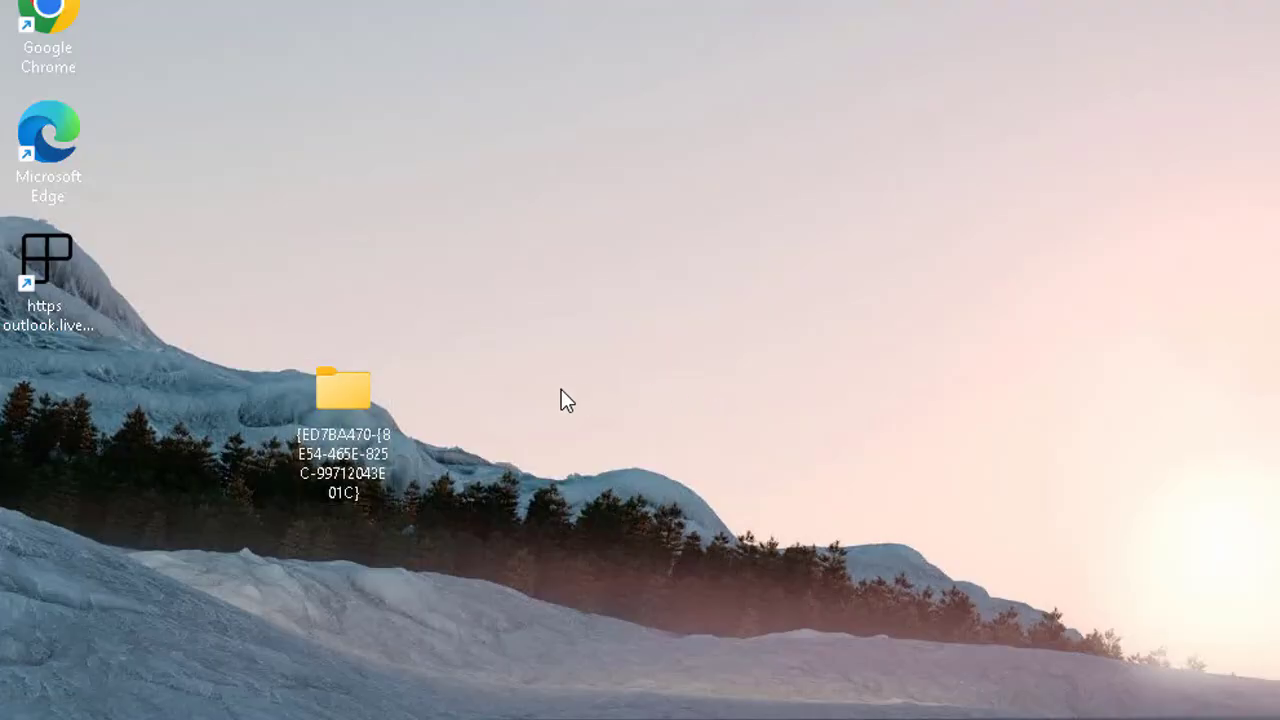
left_click(392, 414)
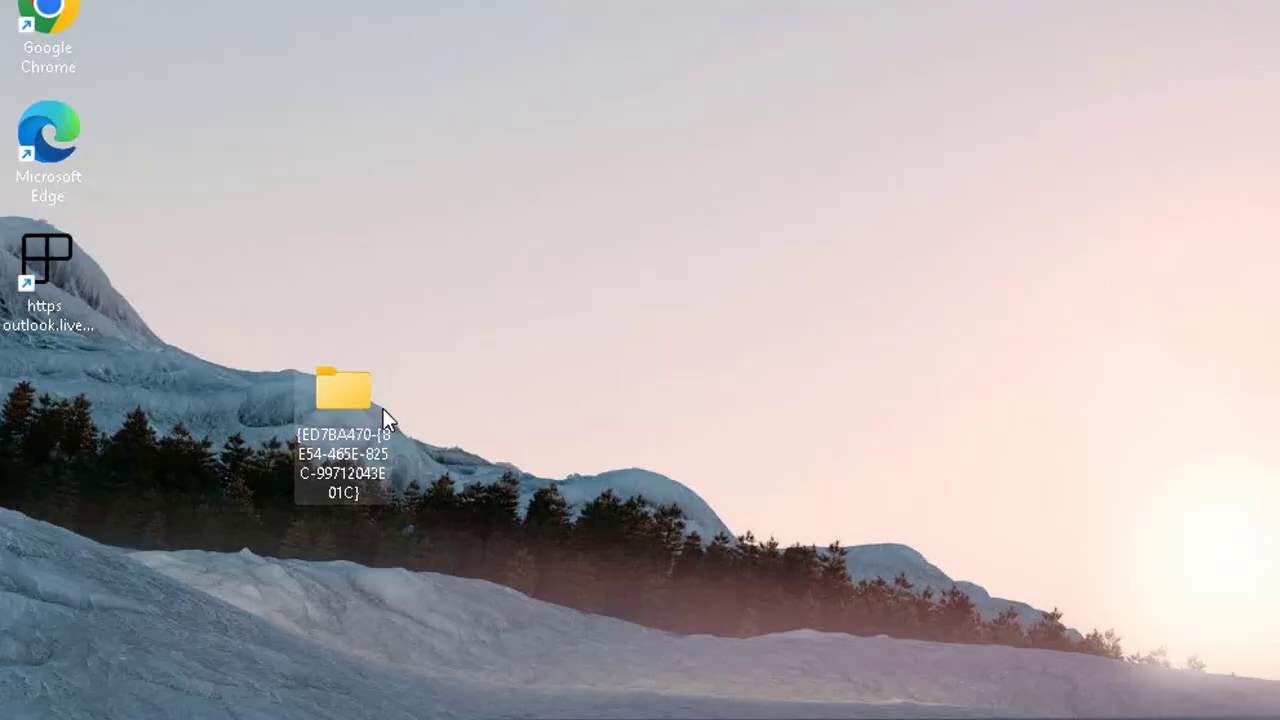
mouse_move(343, 390)
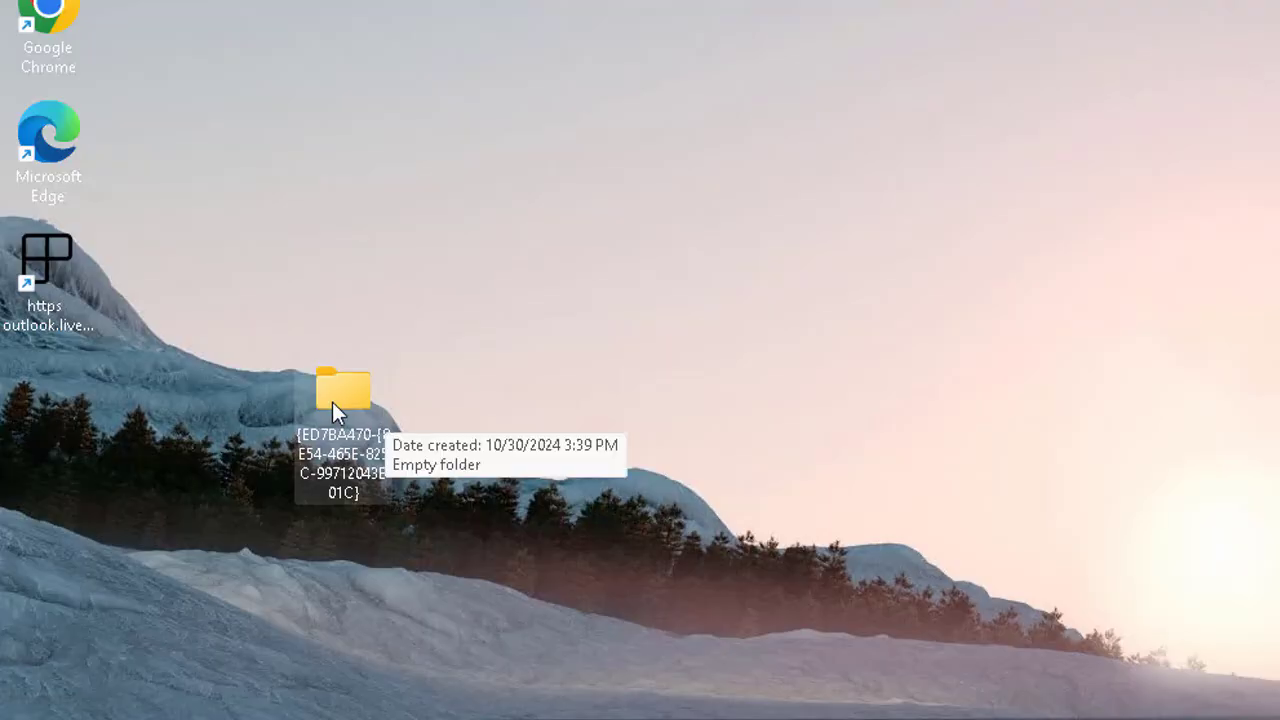
double_click(332, 402)
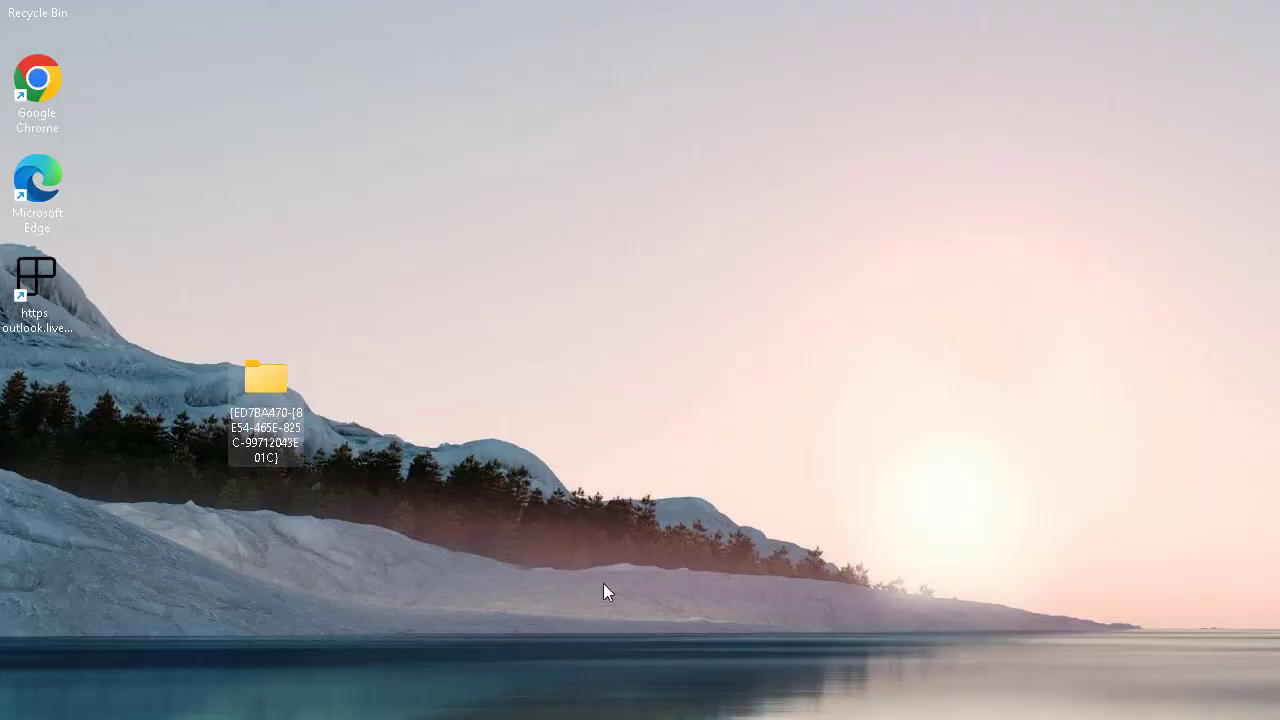
- Put the GUID folder's name into edit mode to rename it
right_click(259, 378)
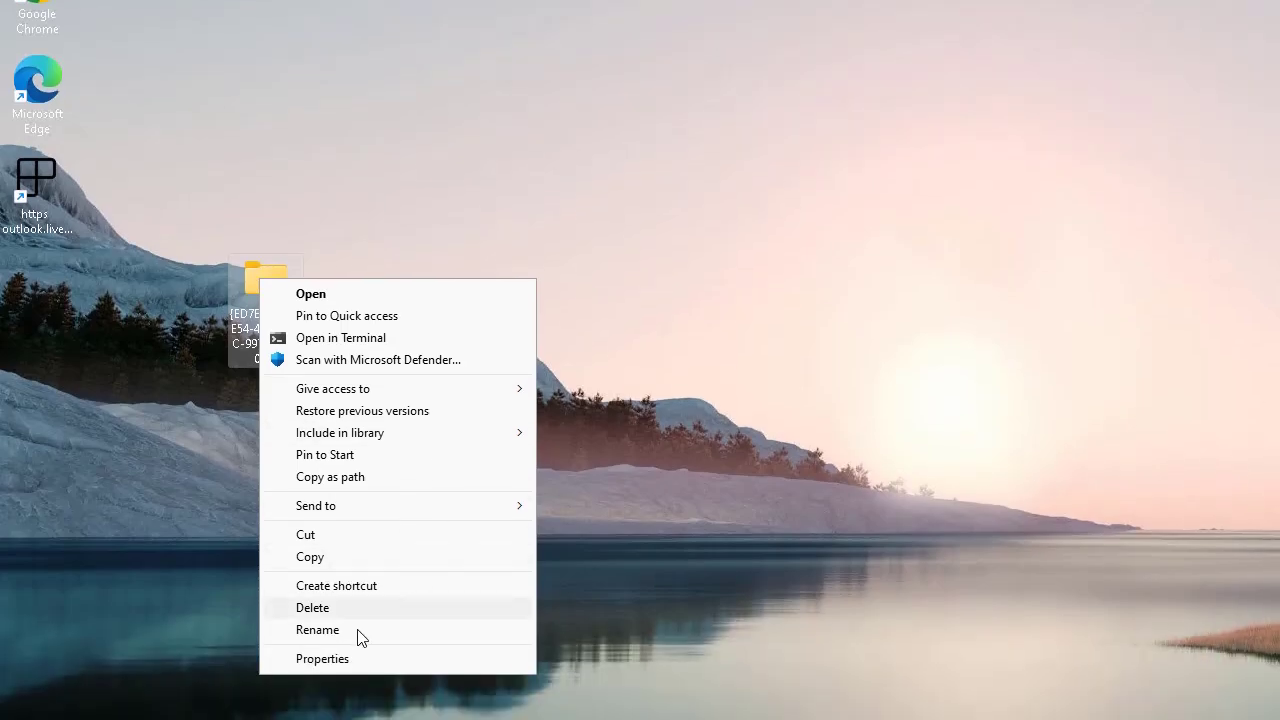
left_click(358, 630)
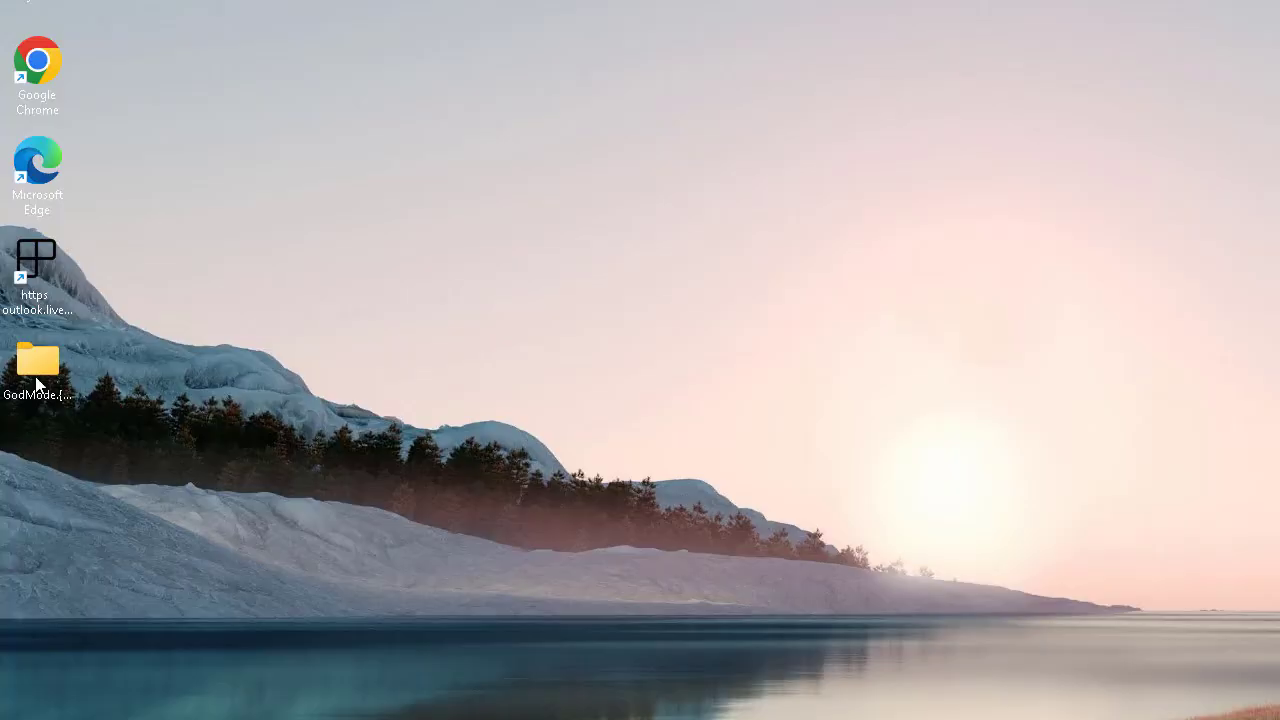
- Refresh the desktop from the extended desktop options menu
key("shift+F10")
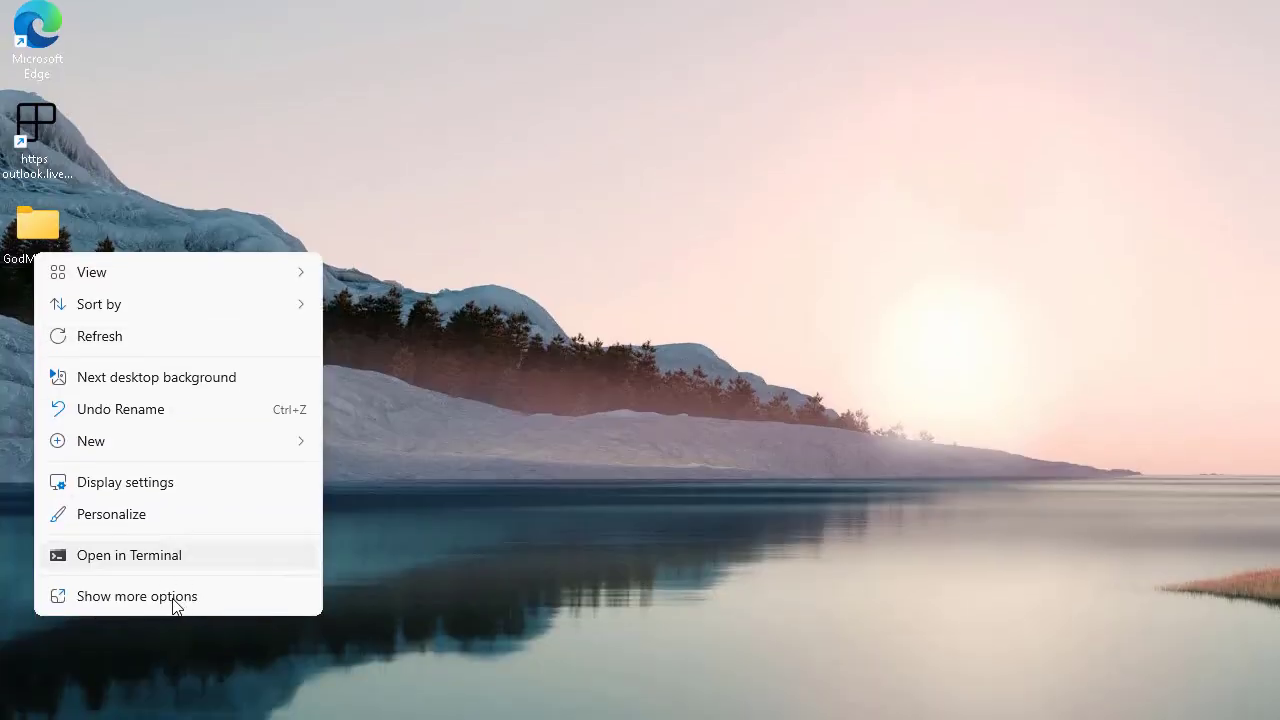
left_click(137, 596)
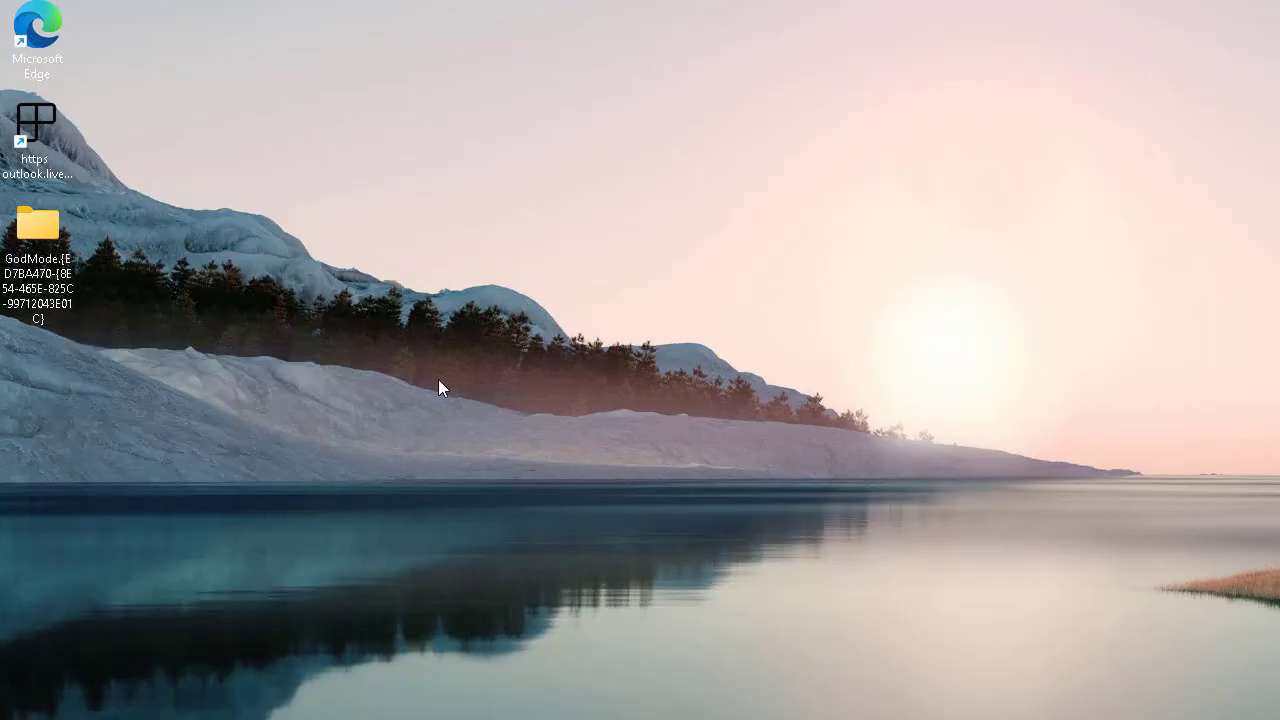
key("shift+F10")
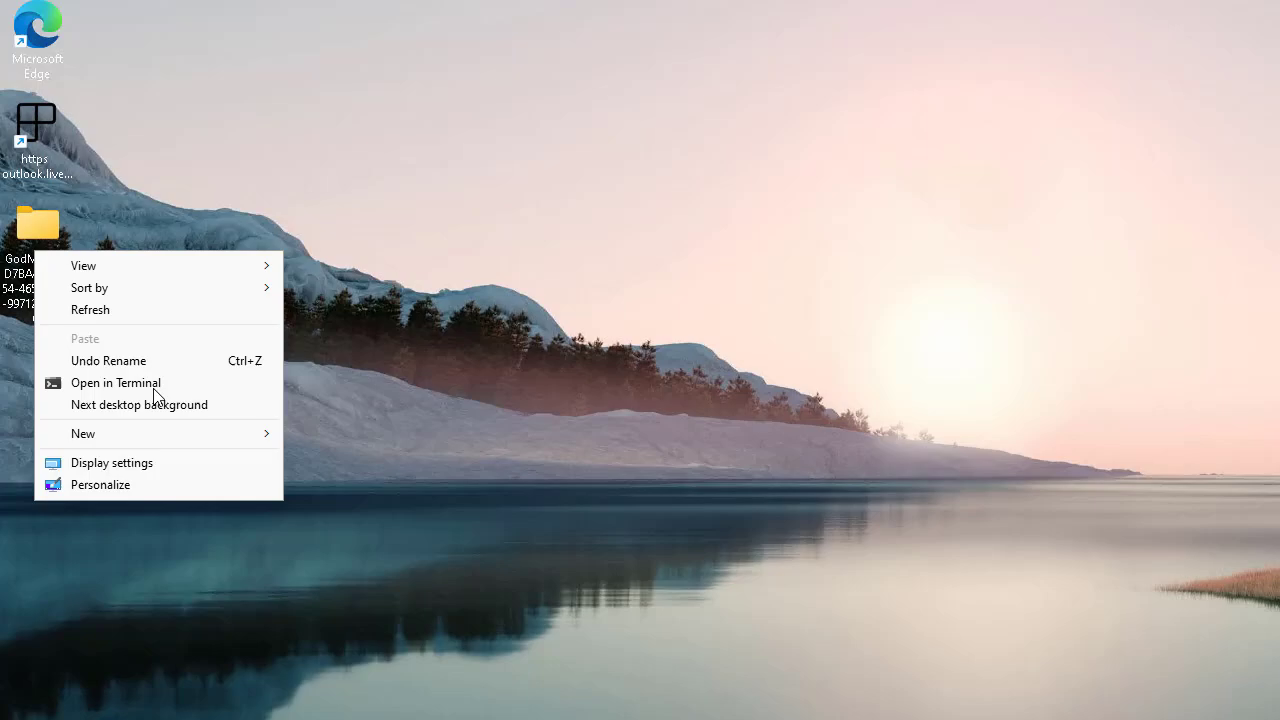
left_click(90, 309)
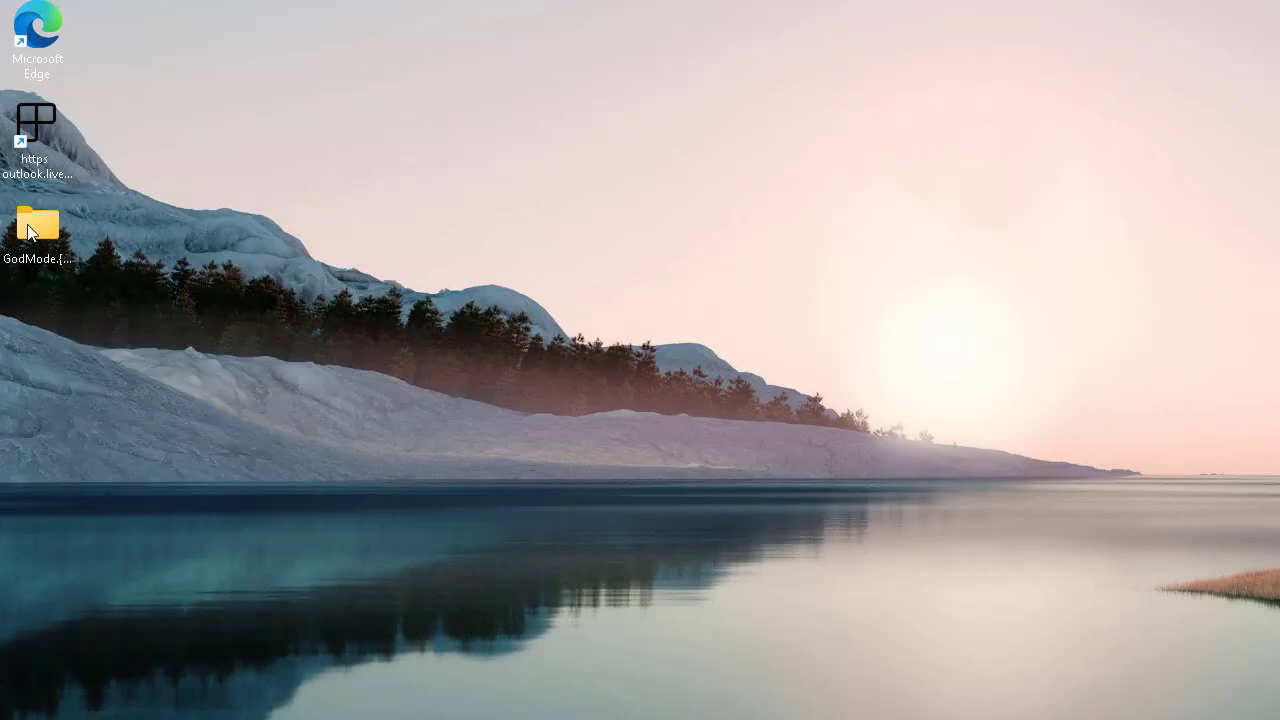
- Replace the folder name with the pasted GodMode GUID name and dismiss the error
right_click(28, 231)
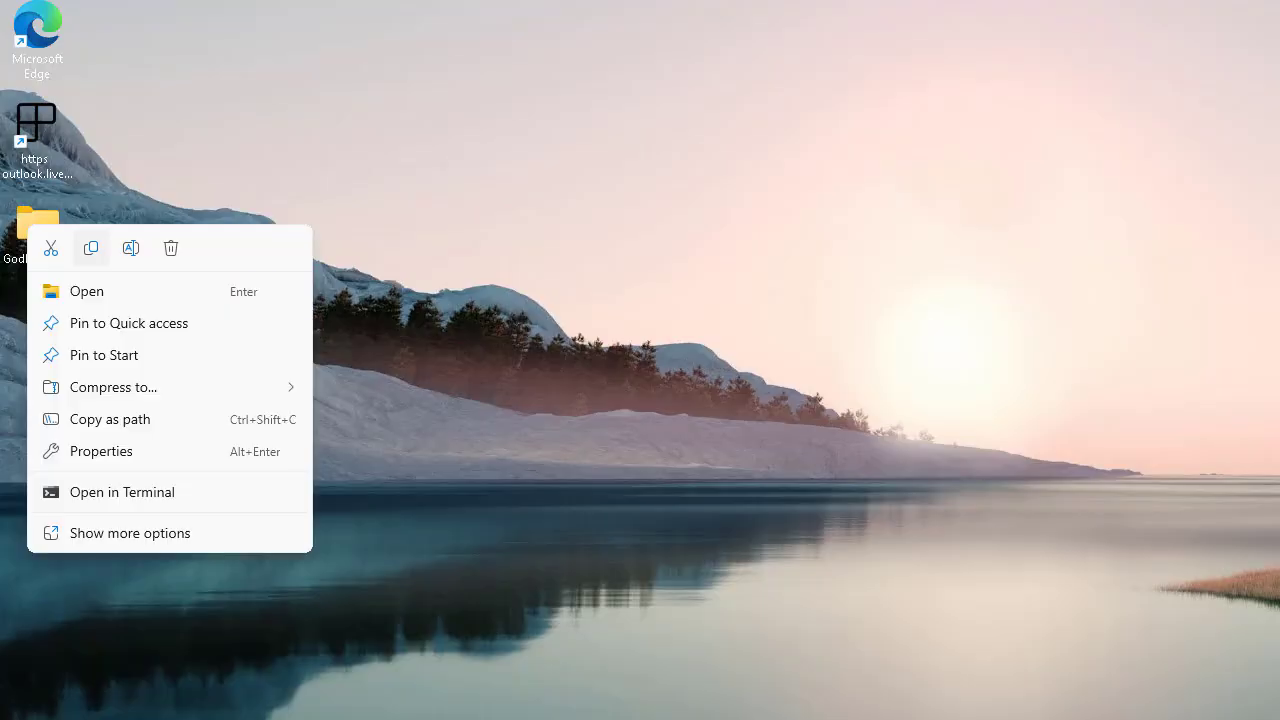
left_click(130, 248)
left_click(51, 312)
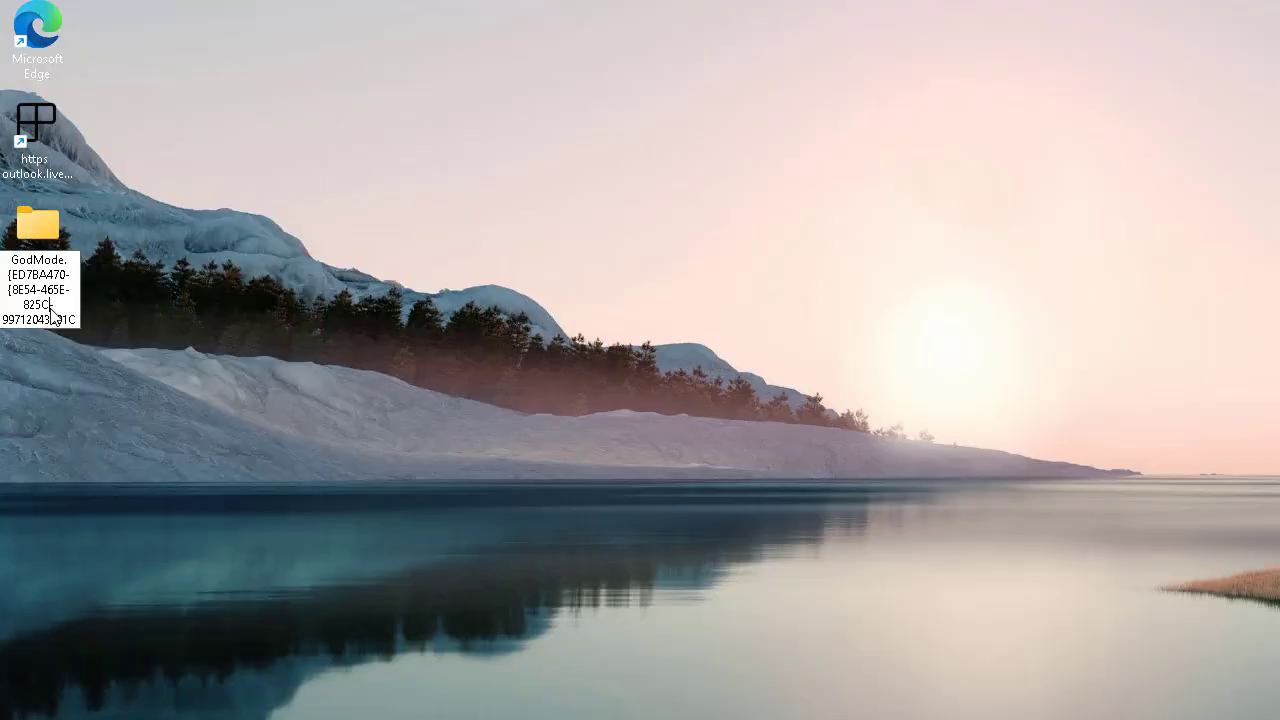
key("ctrl+a")
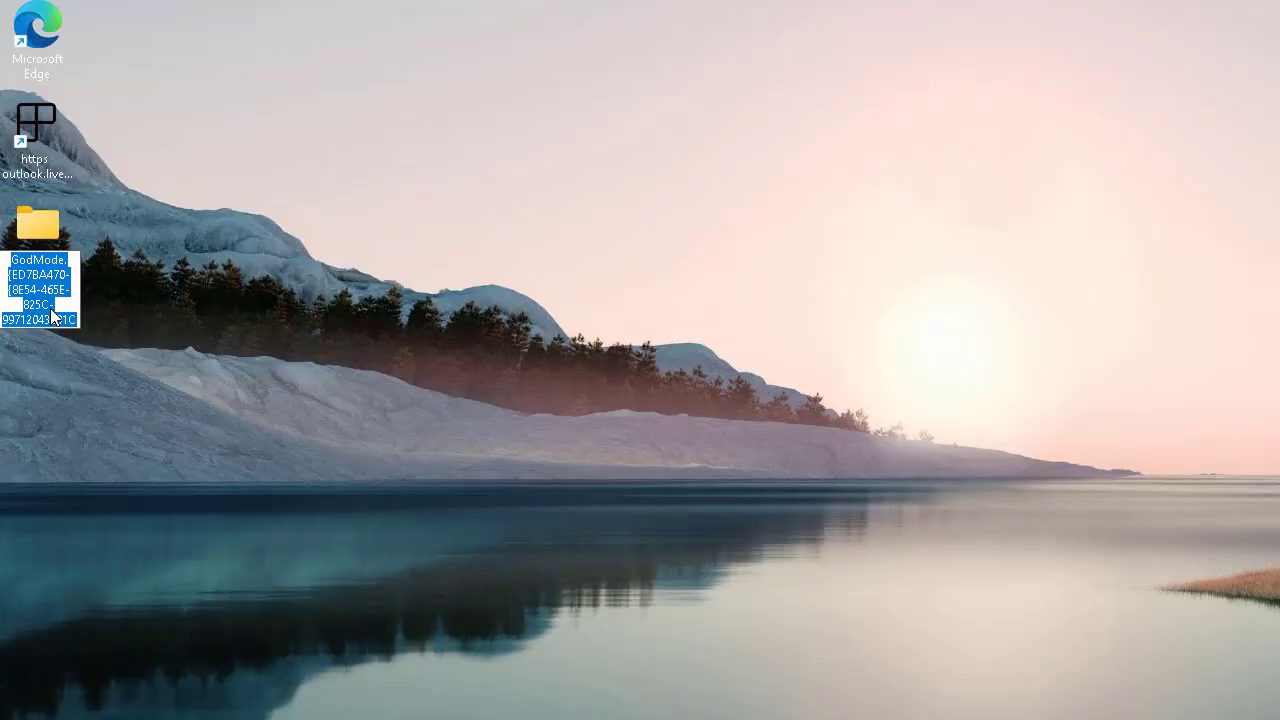
key("BackSpace")
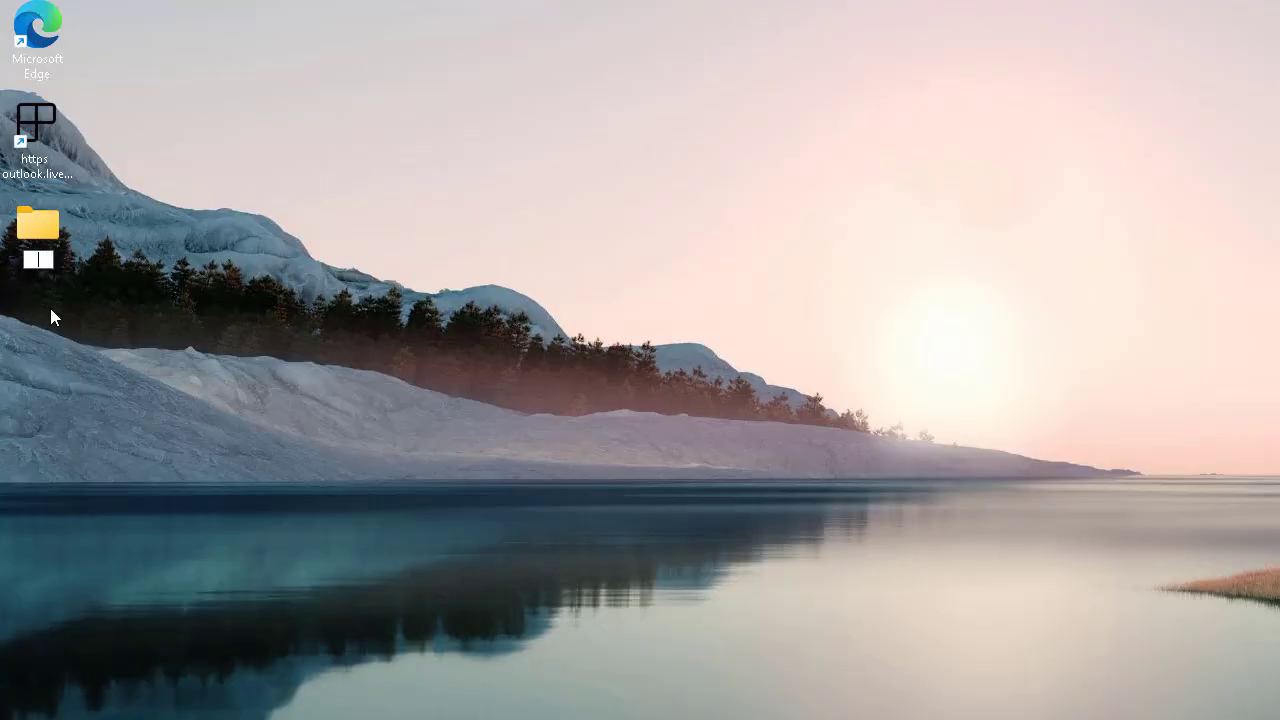
key("ctrl+v")
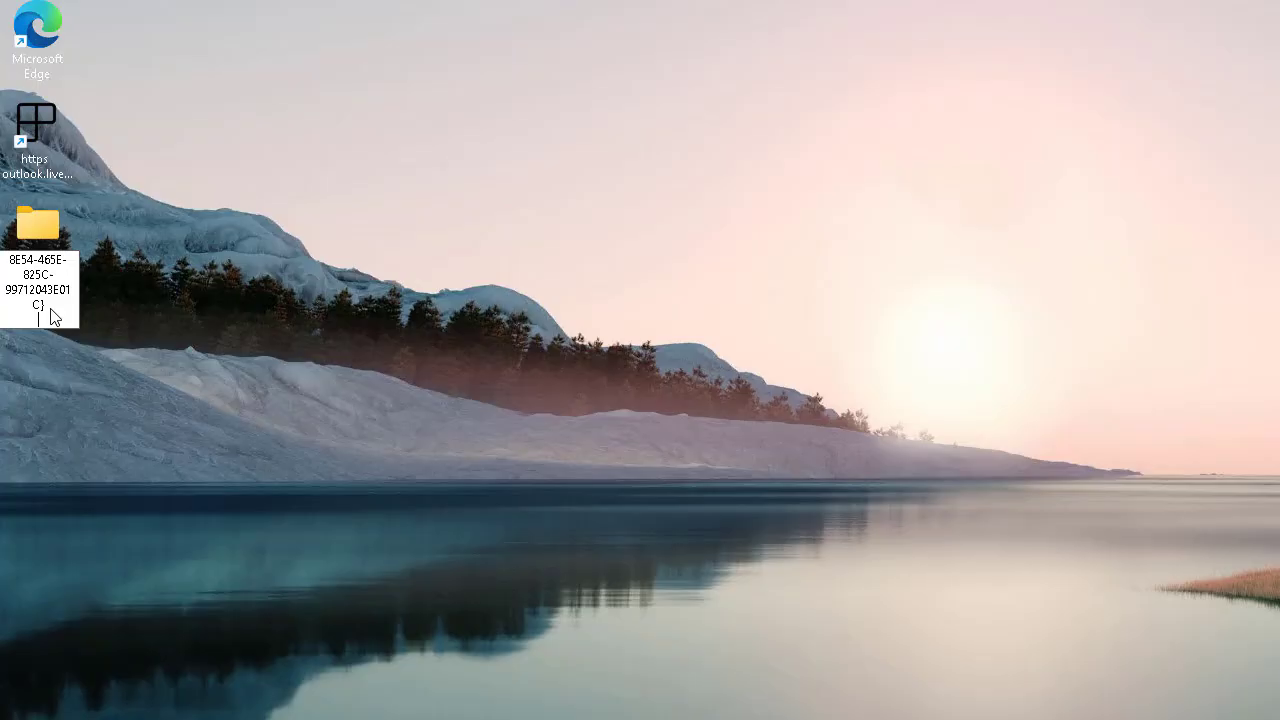
key("Up")
key("Up")
key("Up")
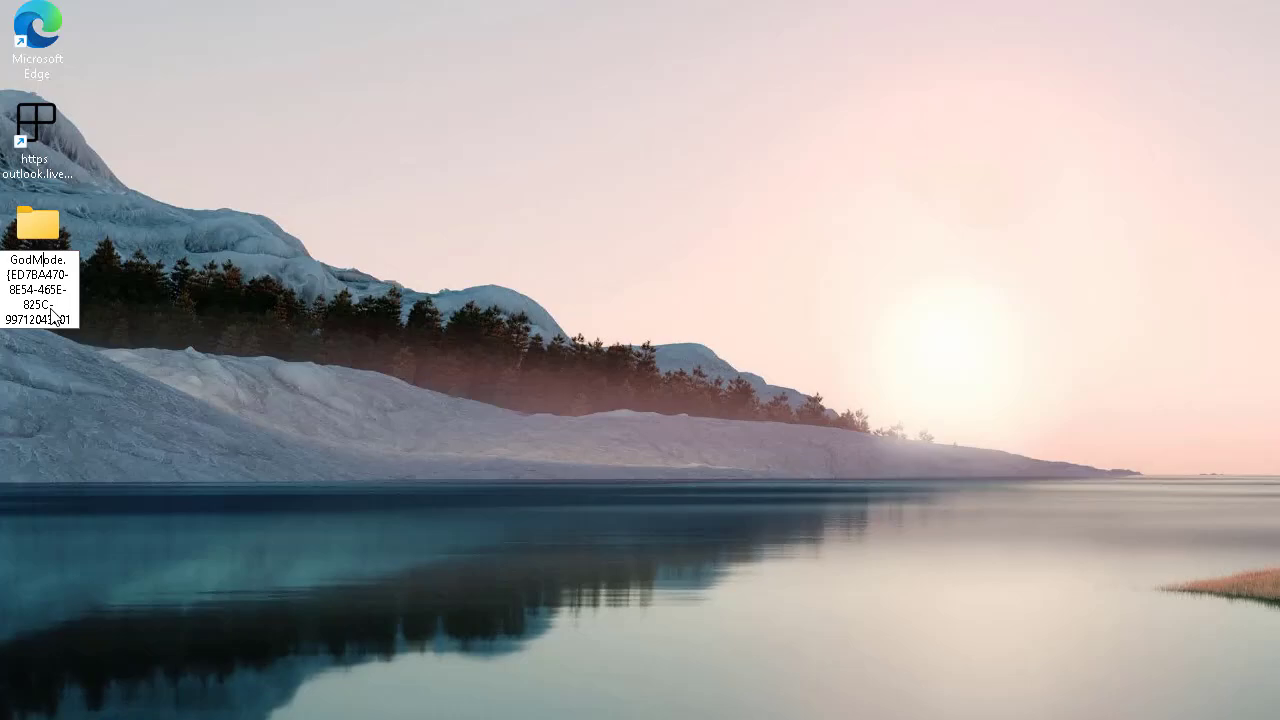
type(":")
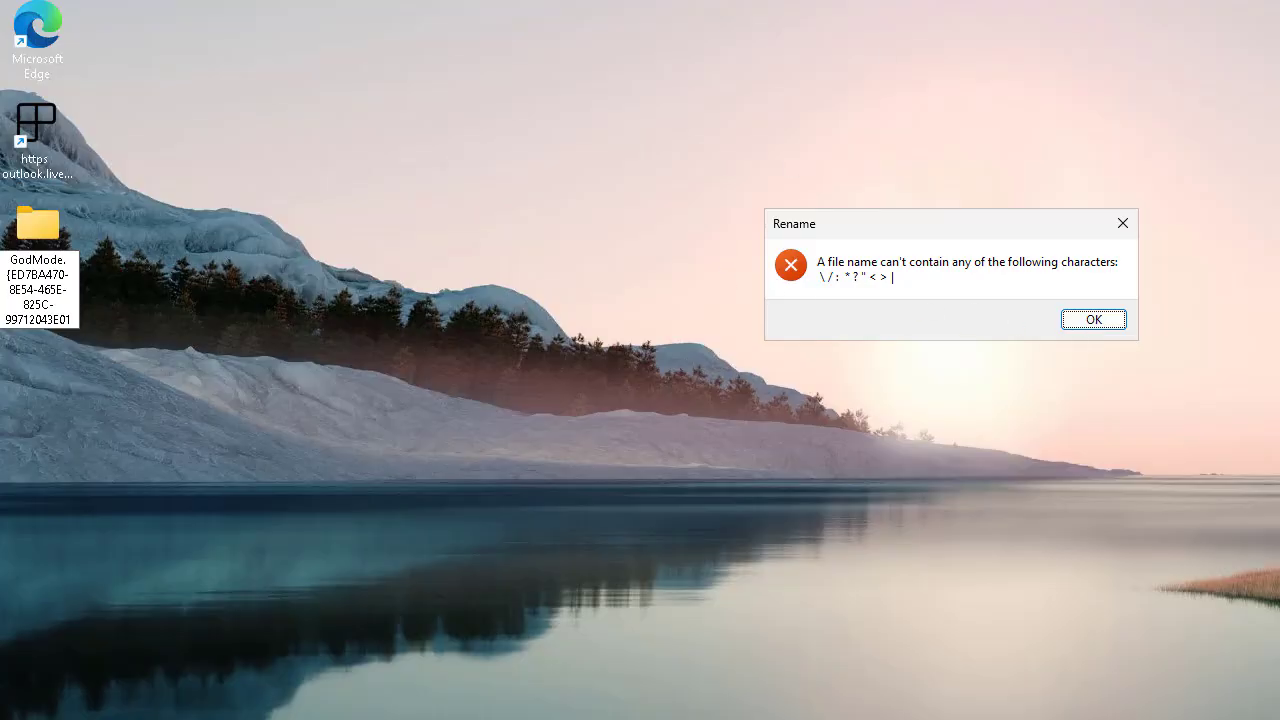
key("Return")
key("Return")
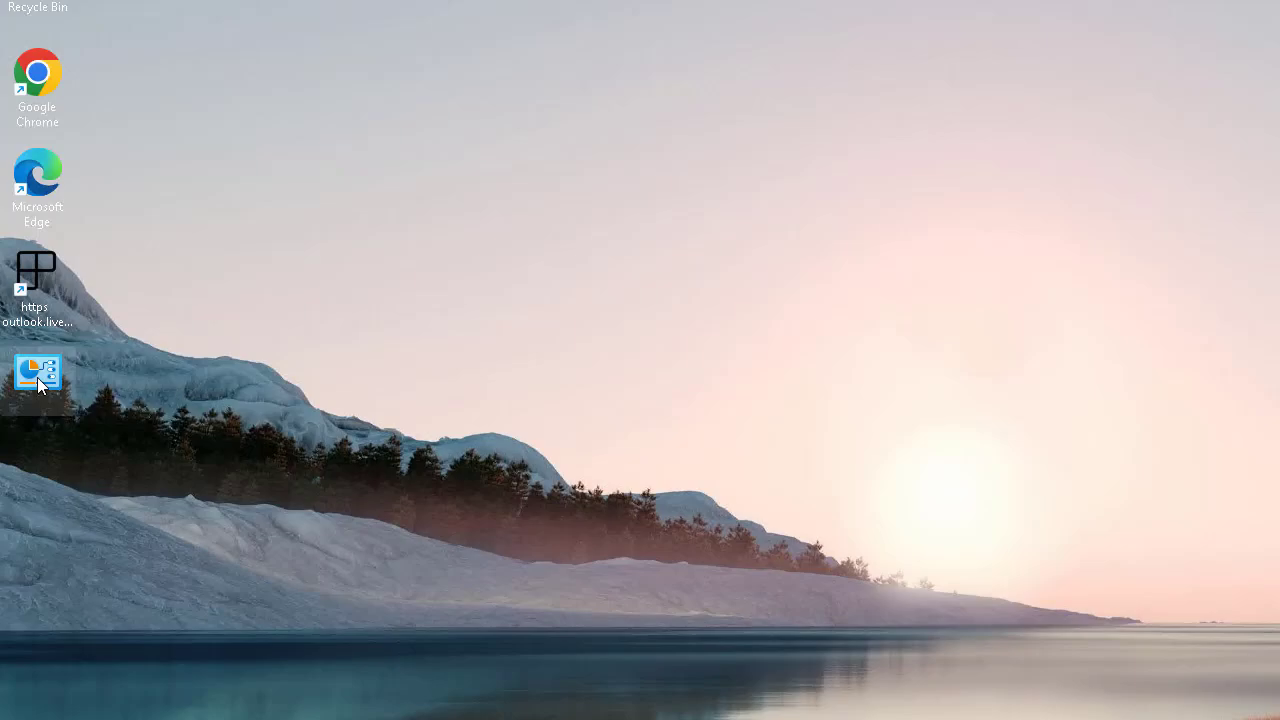
- Open the GodMode folder and scroll from AutoPlay down to Windows Tools
double_click(37, 377)
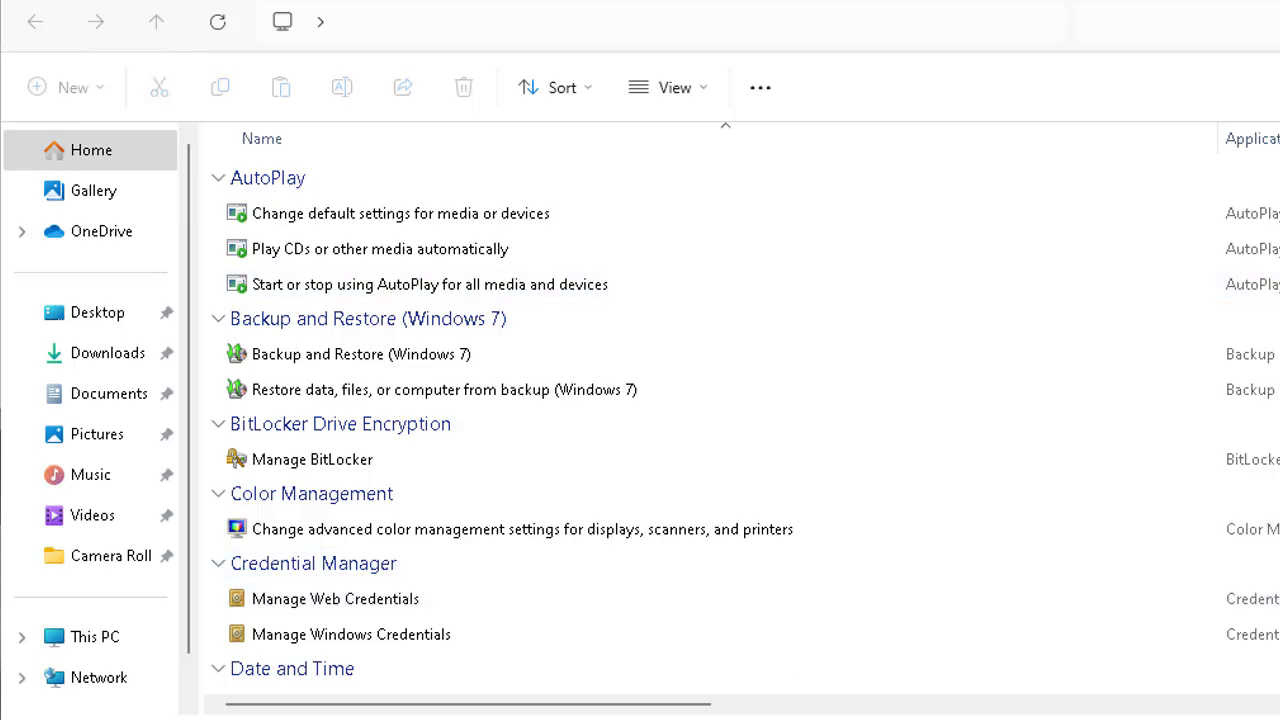
scroll(700, 410, "down", 1)
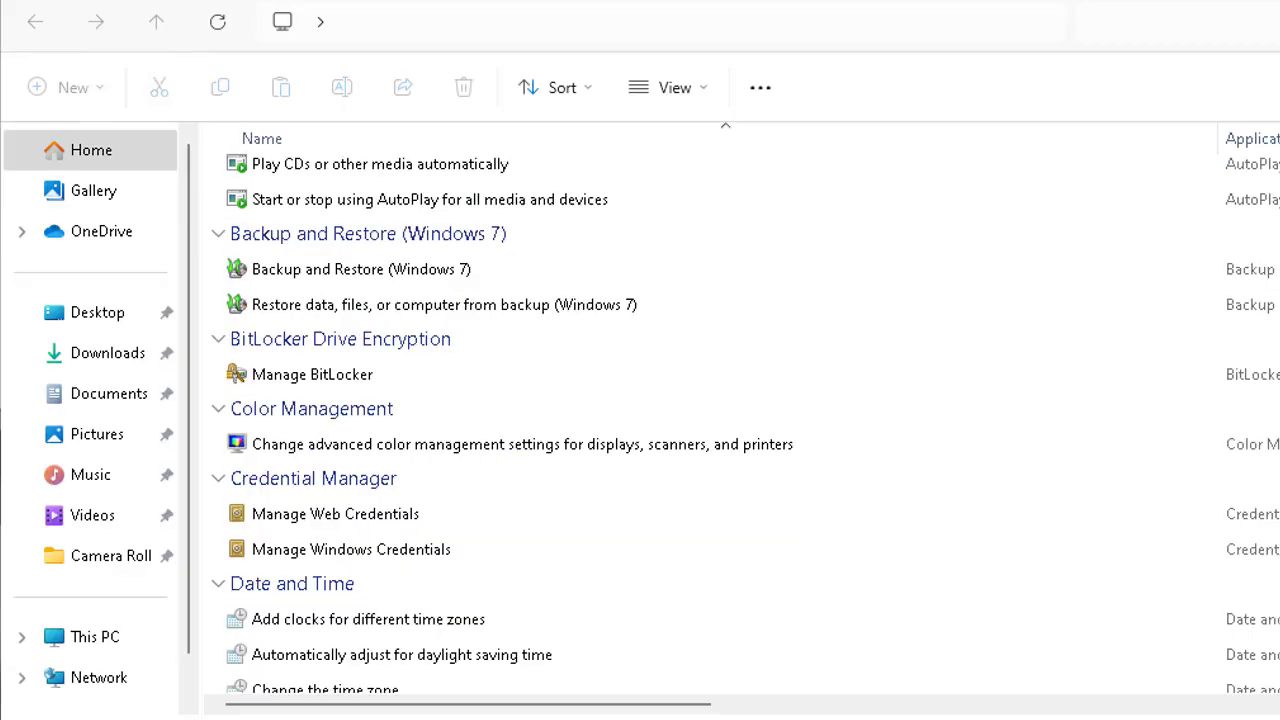
scroll(700, 410, "down", 3)
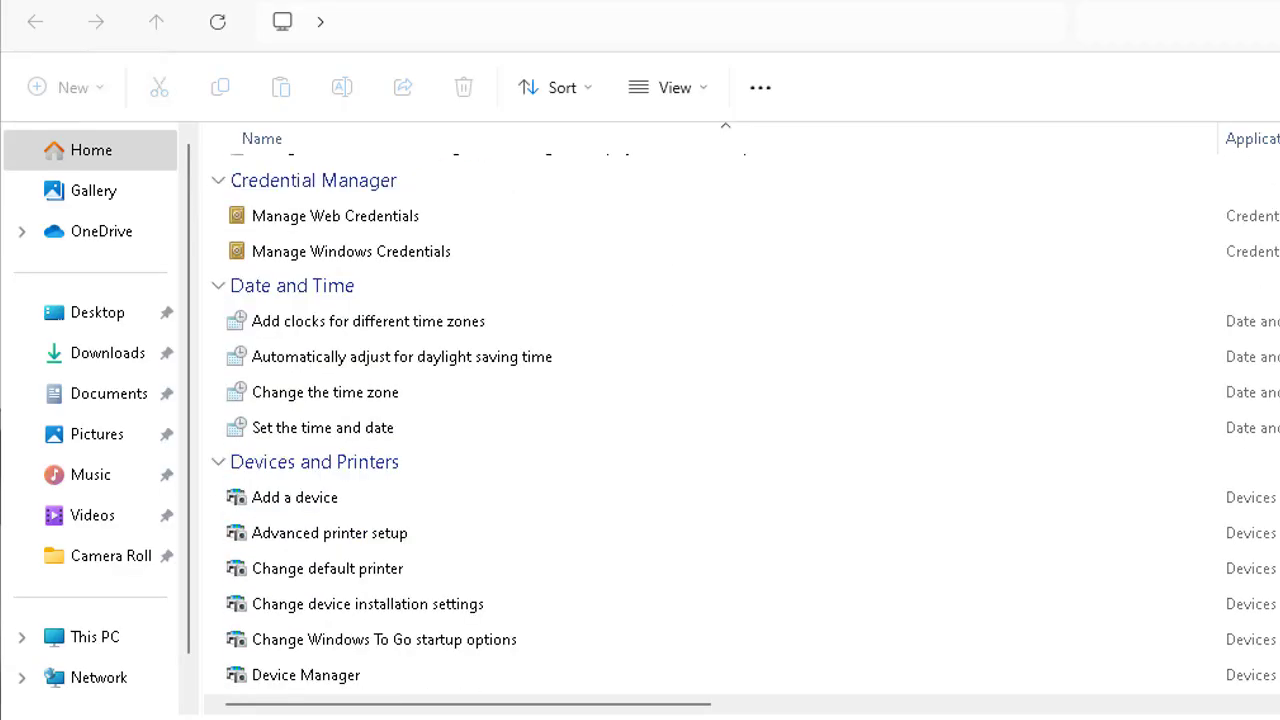
scroll(700, 410, "down", 4)
scroll(700, 410, "down", 2)
scroll(700, 410, "down", 6)
scroll(700, 410, "down", 1)
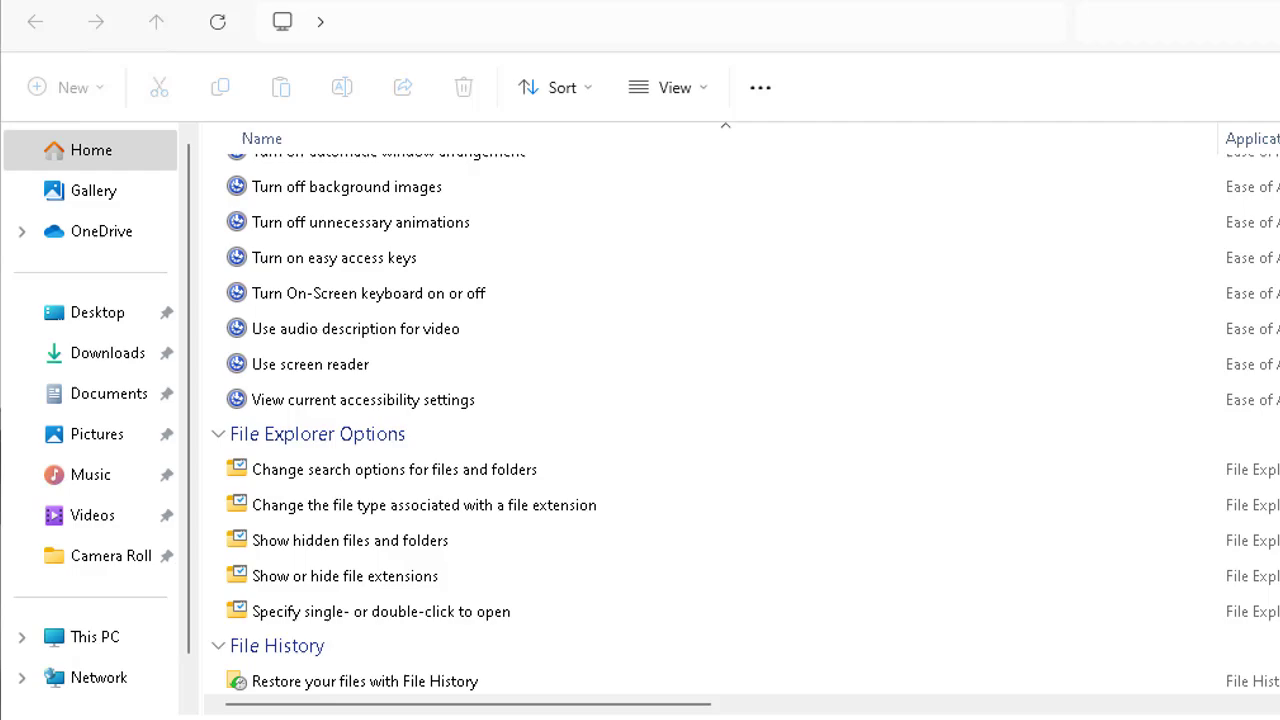
scroll(700, 410, "down", 1)
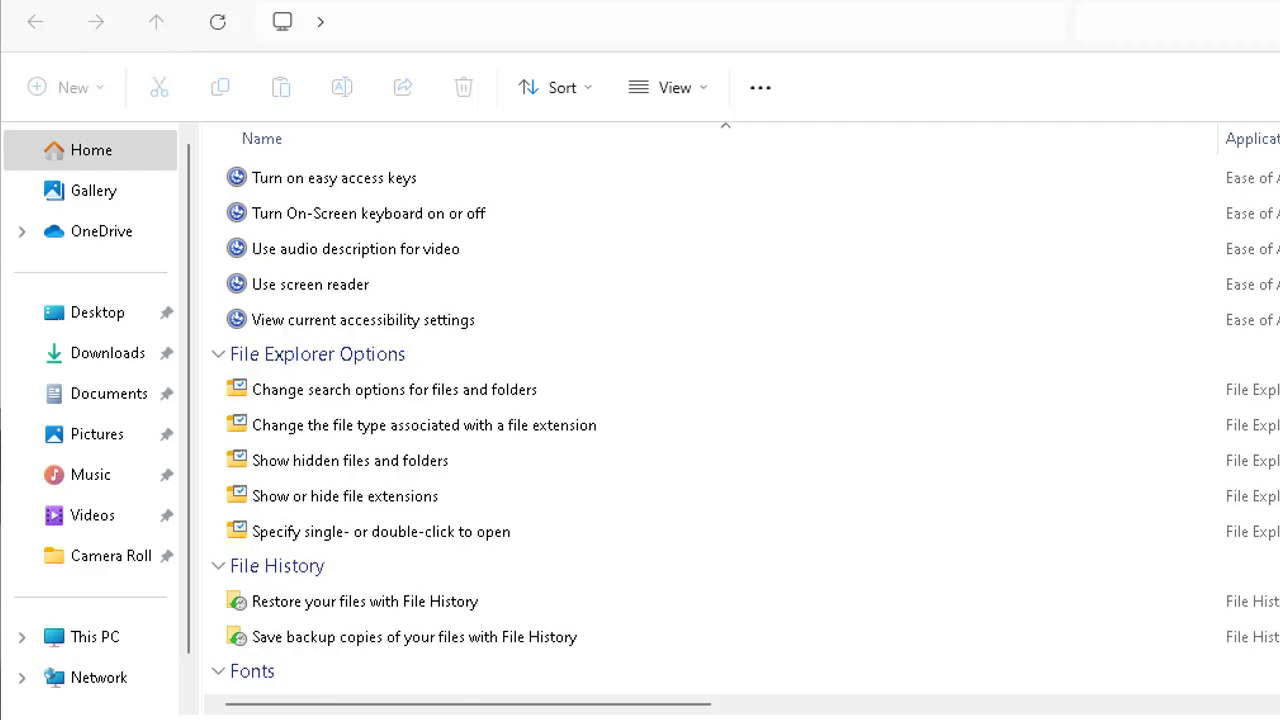
scroll(700, 410, "down", 10)
scroll(700, 410, "down", 4)
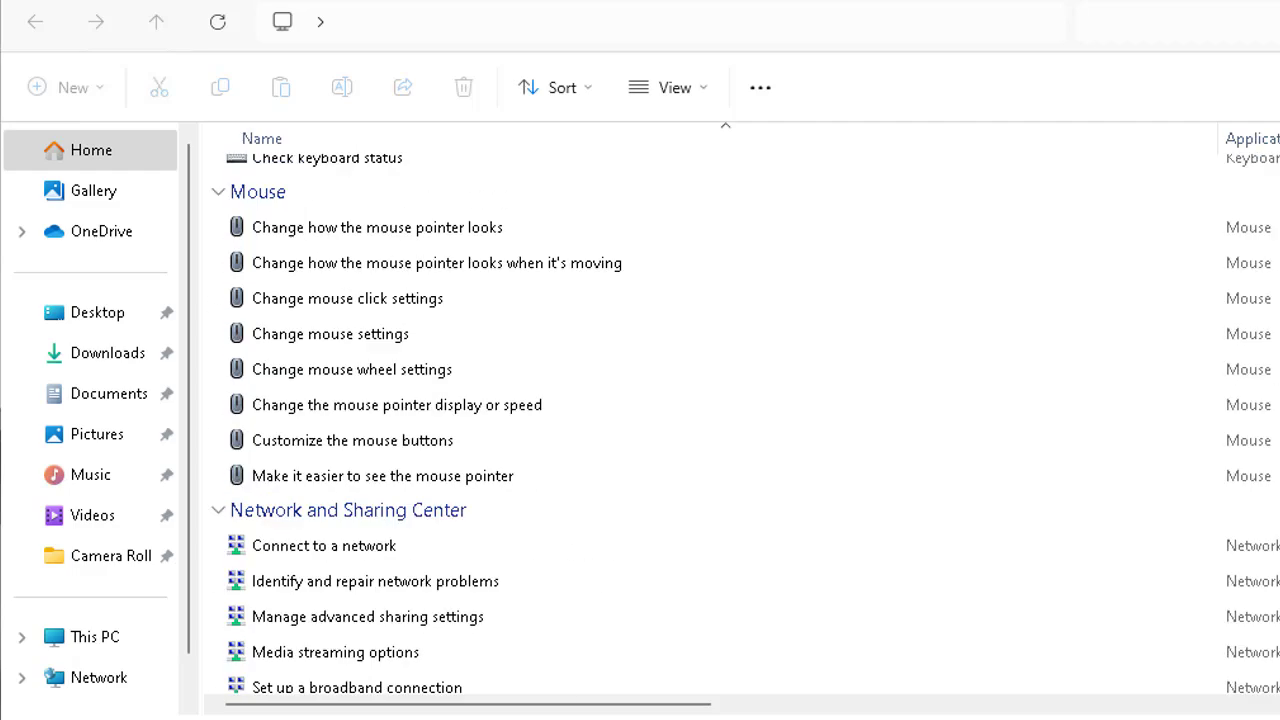
scroll(700, 410, "down", 1)
scroll(700, 410, "down", 8)
scroll(700, 410, "down", 2)
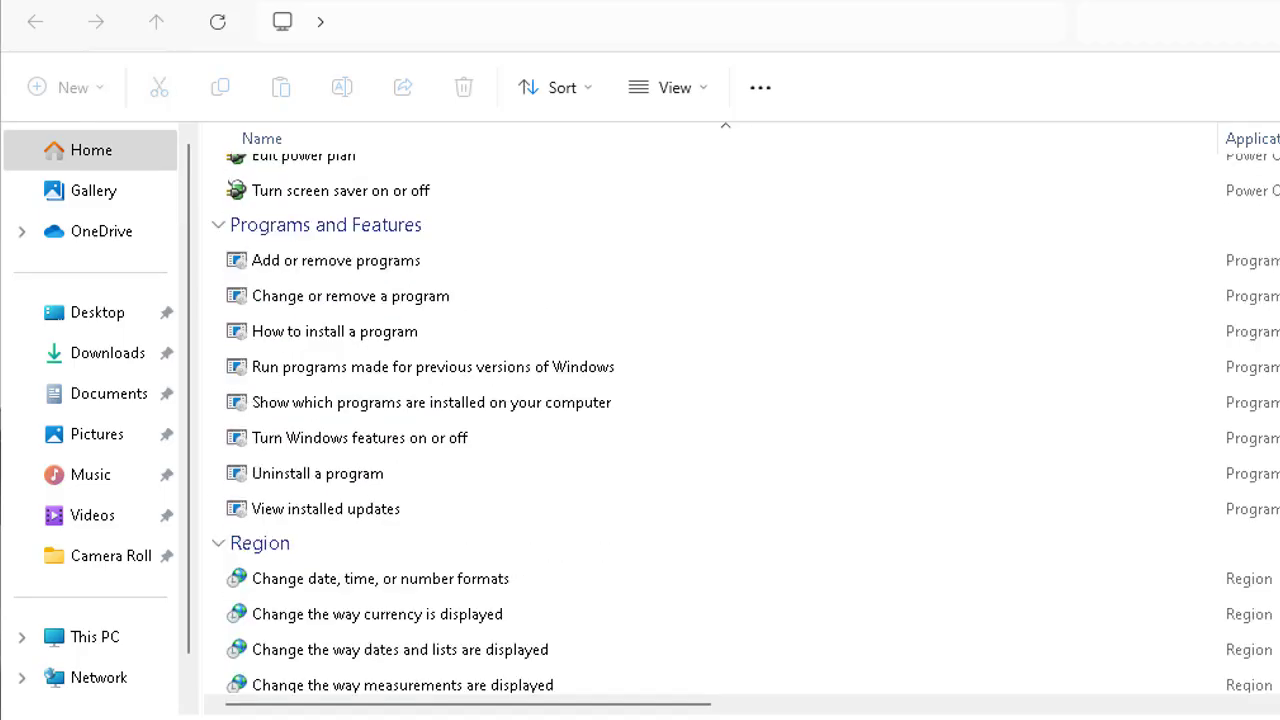
scroll(700, 410, "down", 3)
scroll(700, 410, "down", 1)
scroll(700, 410, "down", 1)
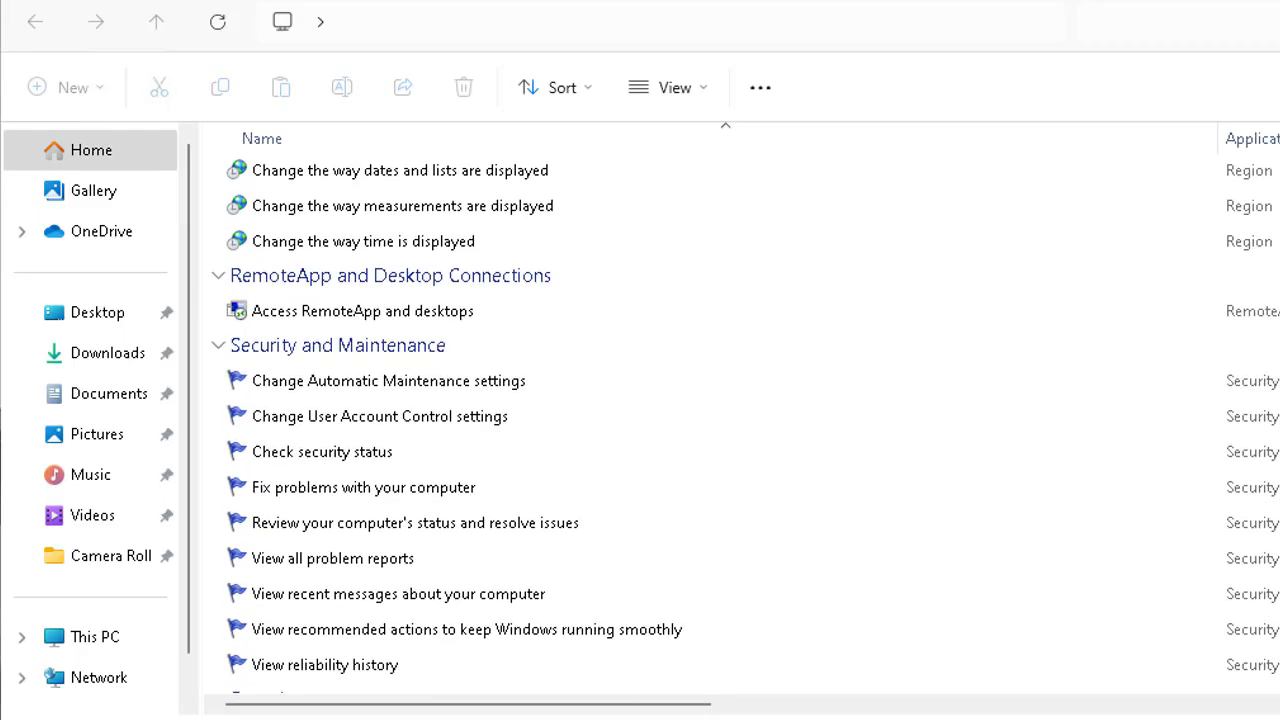
scroll(700, 410, "down", 1)
scroll(700, 410, "down", 1)
scroll(700, 410, "down", 4)
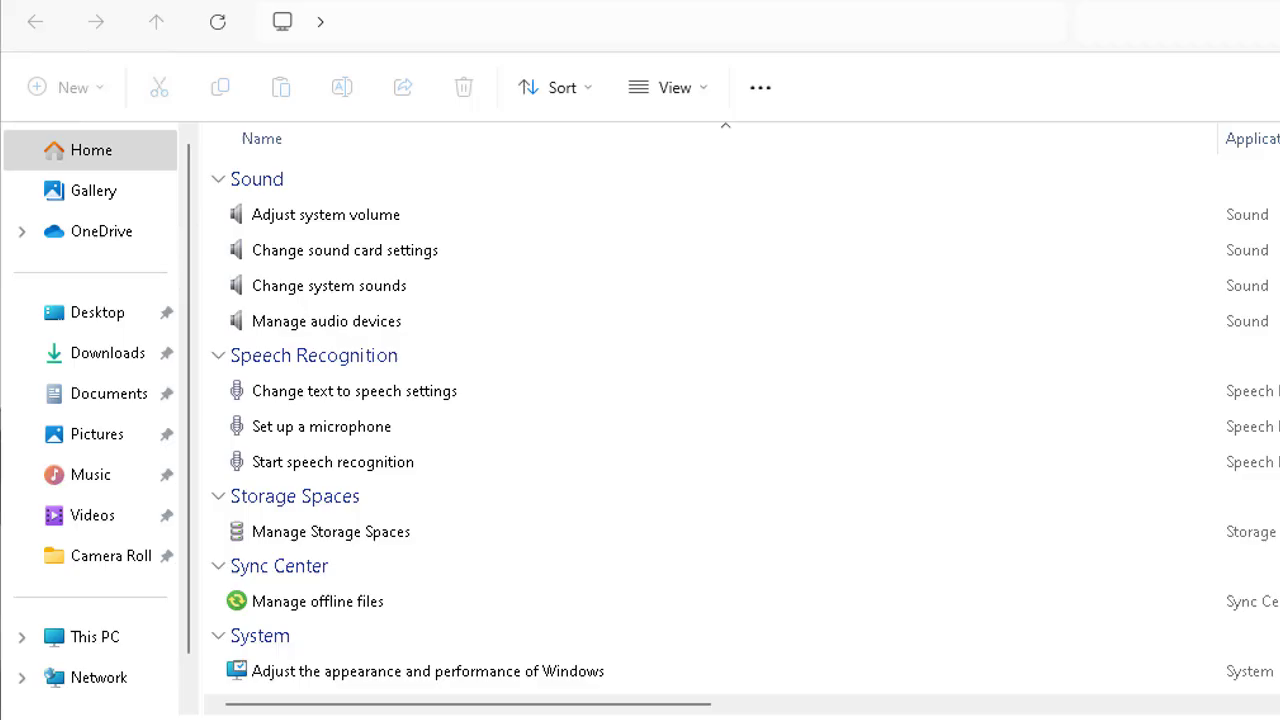
scroll(700, 410, "down", 5)
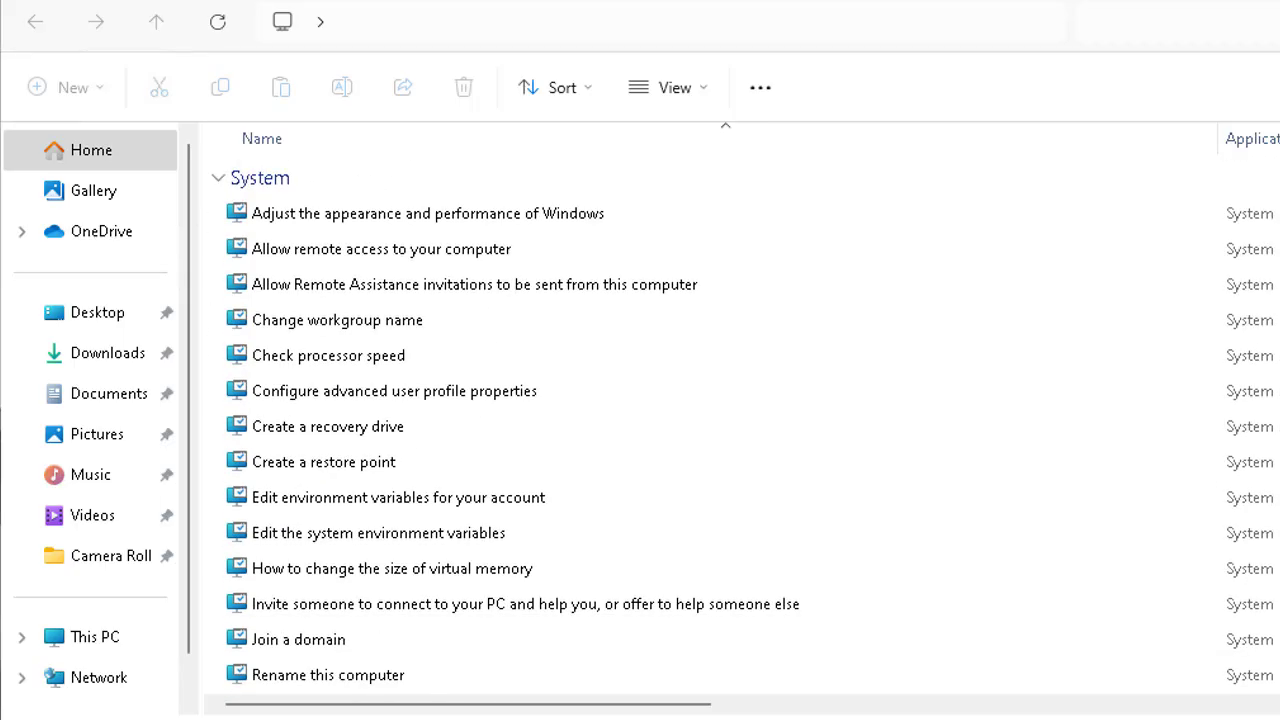
scroll(700, 410, "down", 1)
scroll(700, 410, "down", 4)
scroll(700, 410, "down", 2)
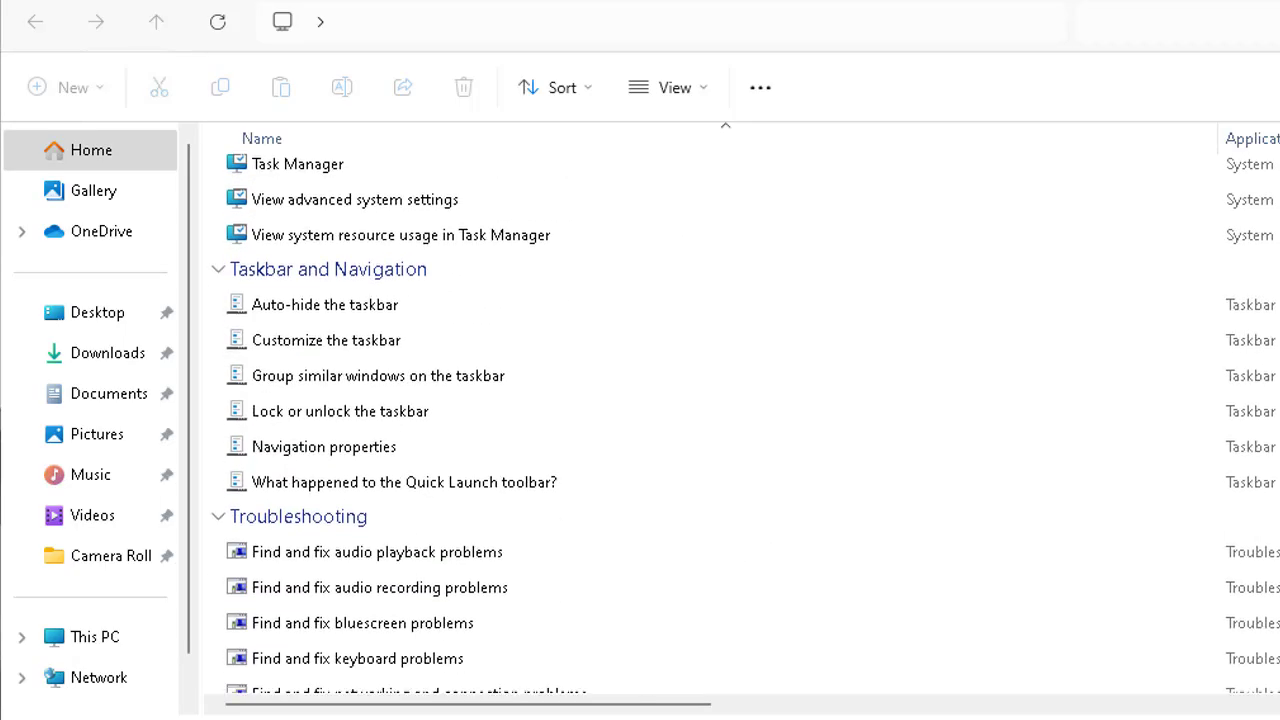
scroll(700, 410, "down", 4)
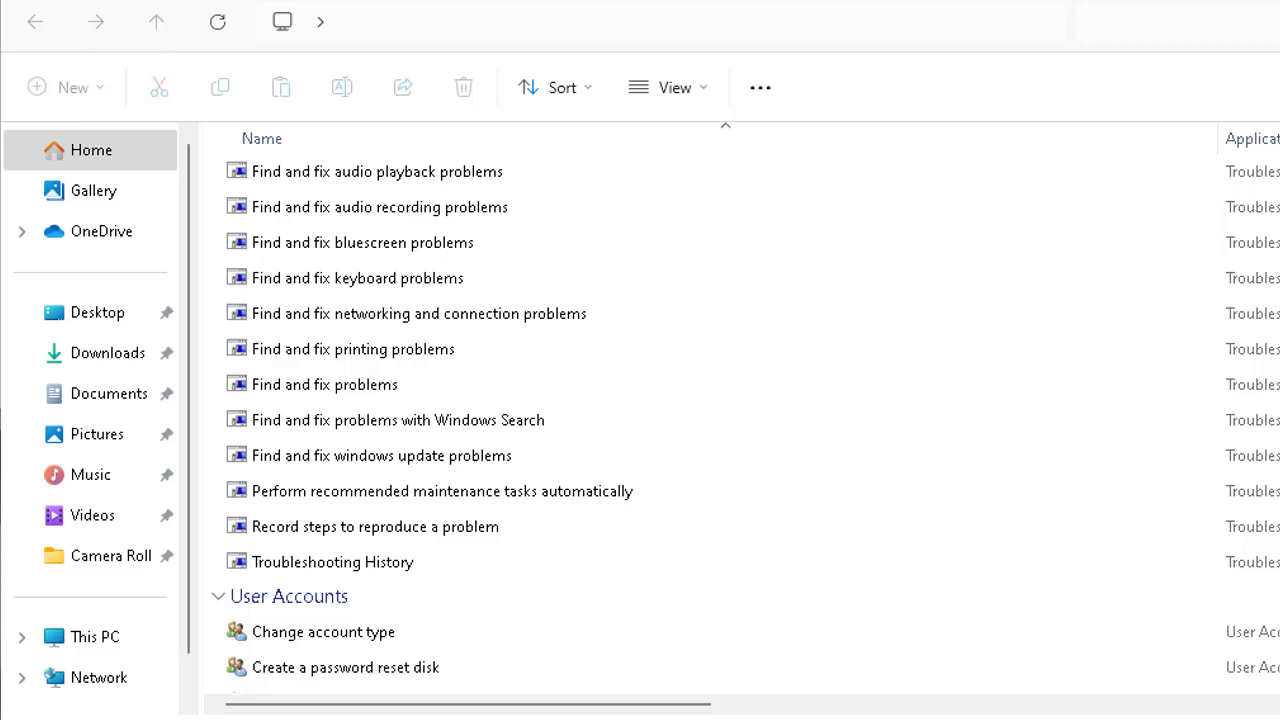
scroll(740, 425, "down", 1)
scroll(740, 425, "down", 1)
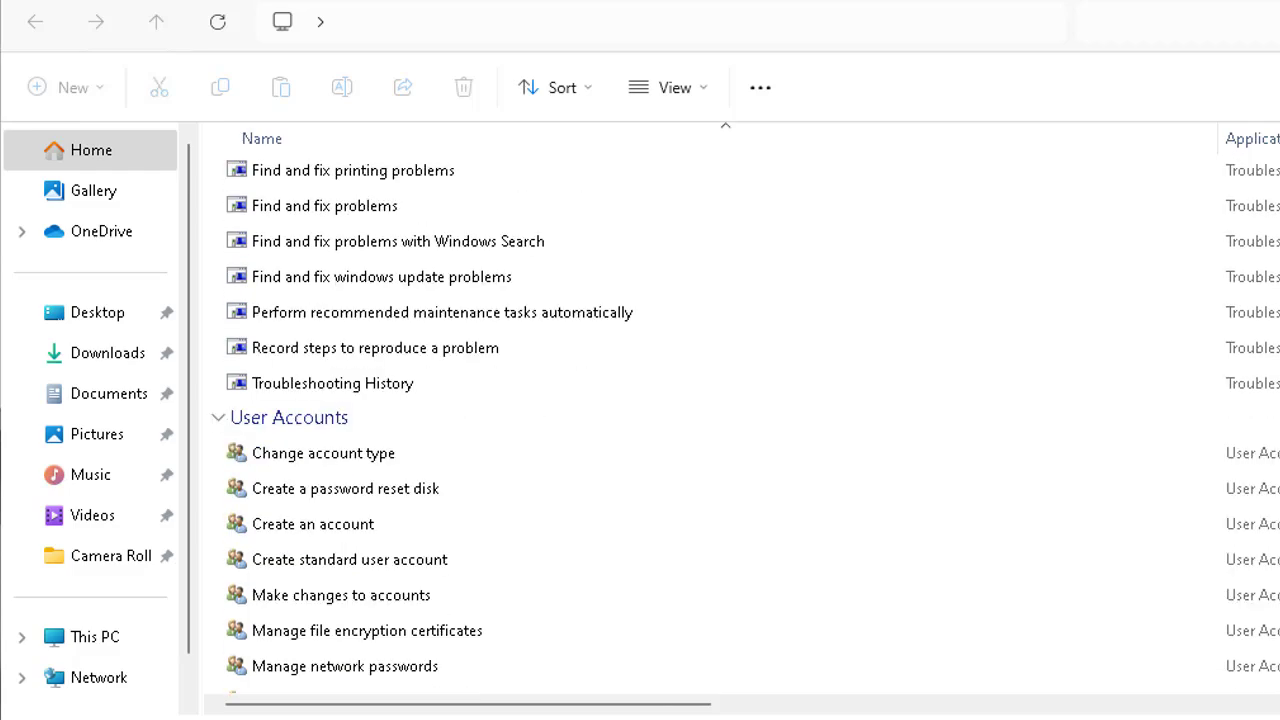
scroll(740, 425, "down", 1)
scroll(740, 425, "down", 1)
scroll(740, 425, "down", 1)
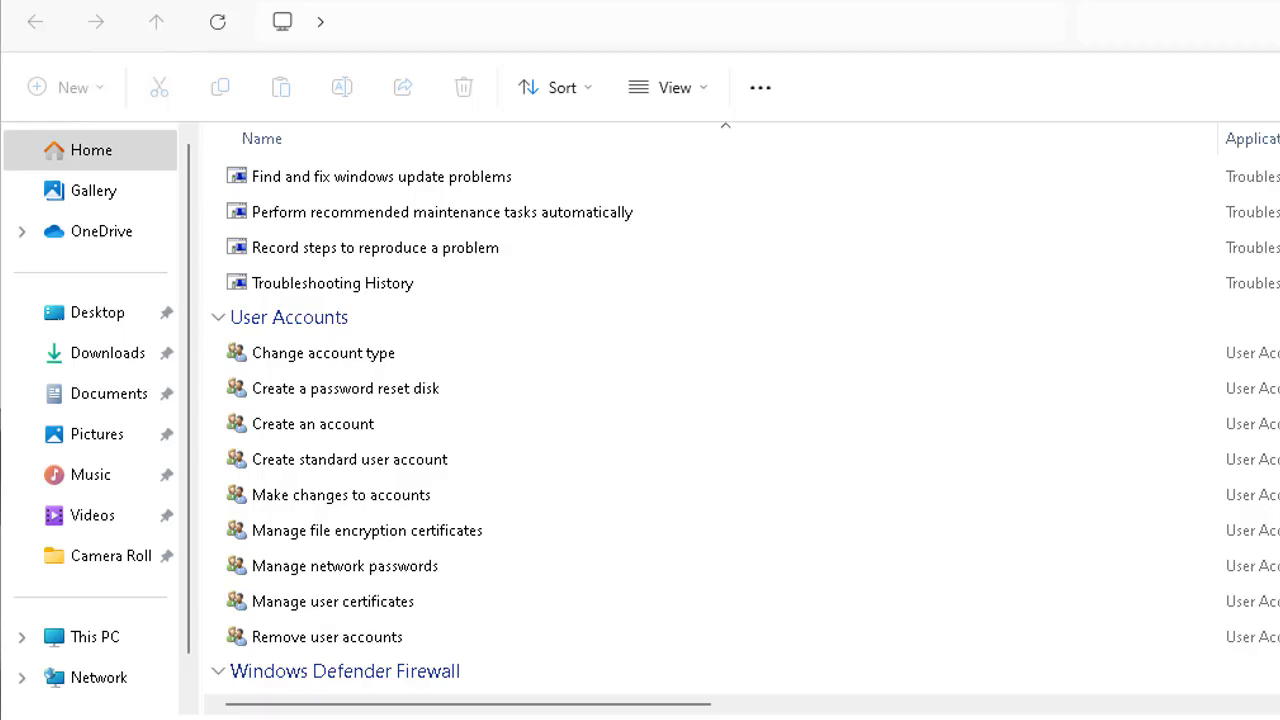
scroll(740, 425, "down", 1)
scroll(740, 425, "down", 1)
scroll(740, 425, "down", 1)
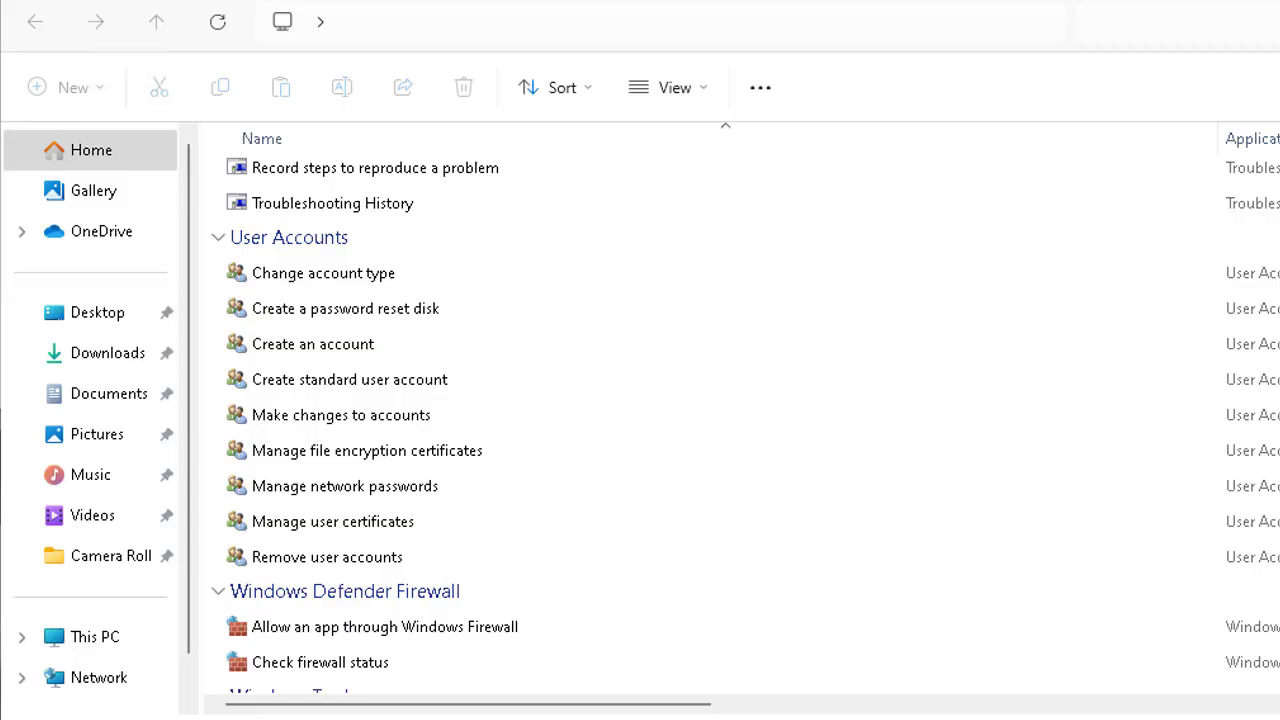
scroll(740, 425, "down", 1)
scroll(740, 425, "down", 1)
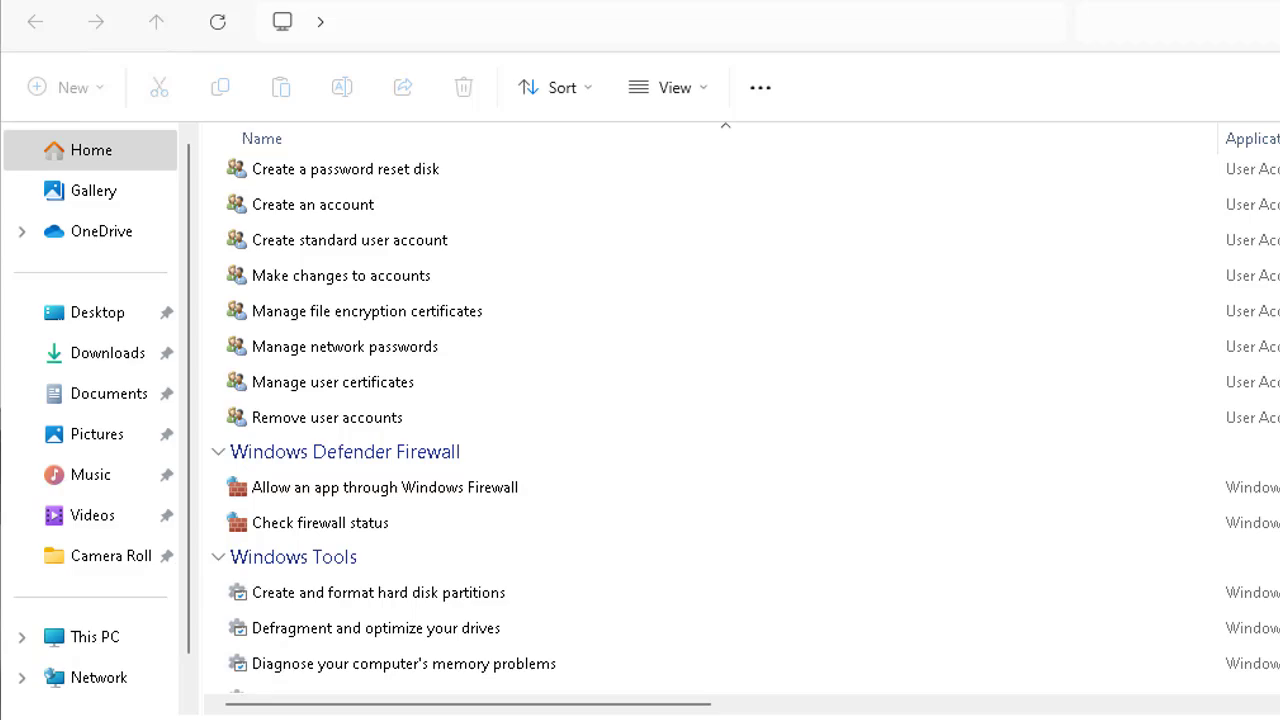
scroll(740, 424, "down", 1)
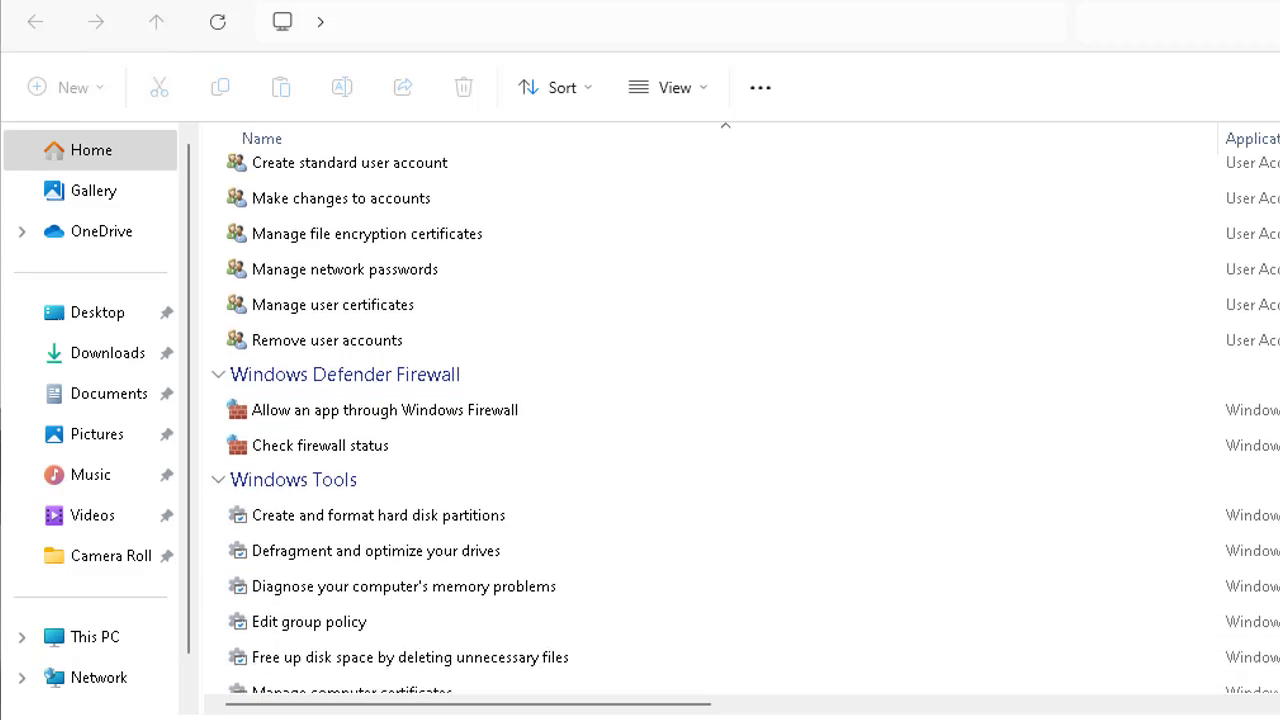
scroll(700, 420, "down", 2)
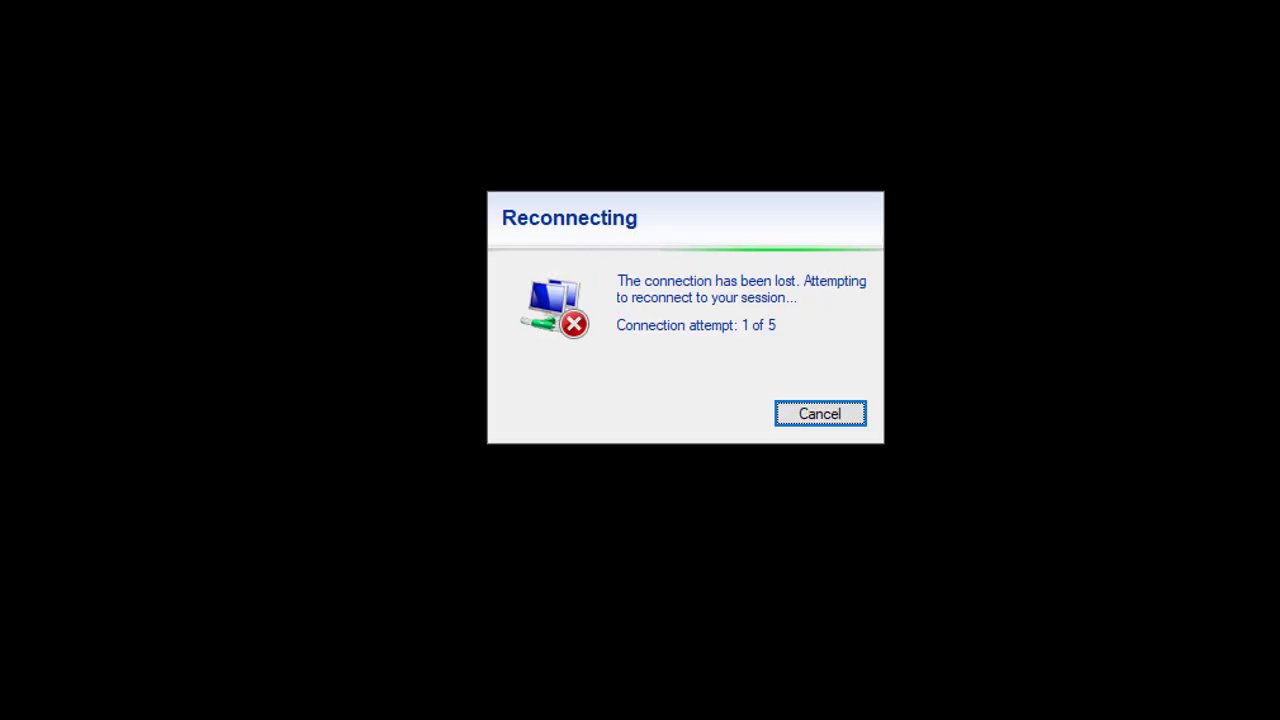
- Jump back to the top of the God Mode list at AutoPlay after reconnecting
key("Home")
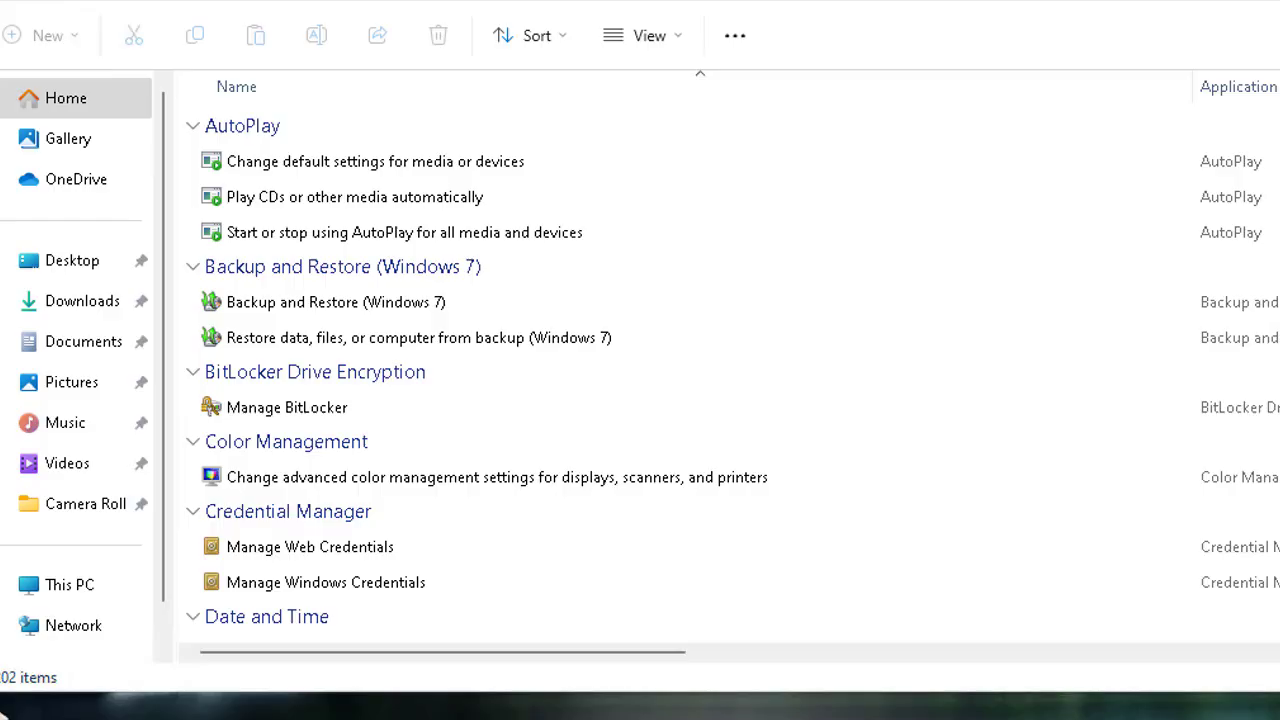
- Scroll the God Mode list past File History and Fonts to Work Folders
scroll(700, 370, "down", 10)
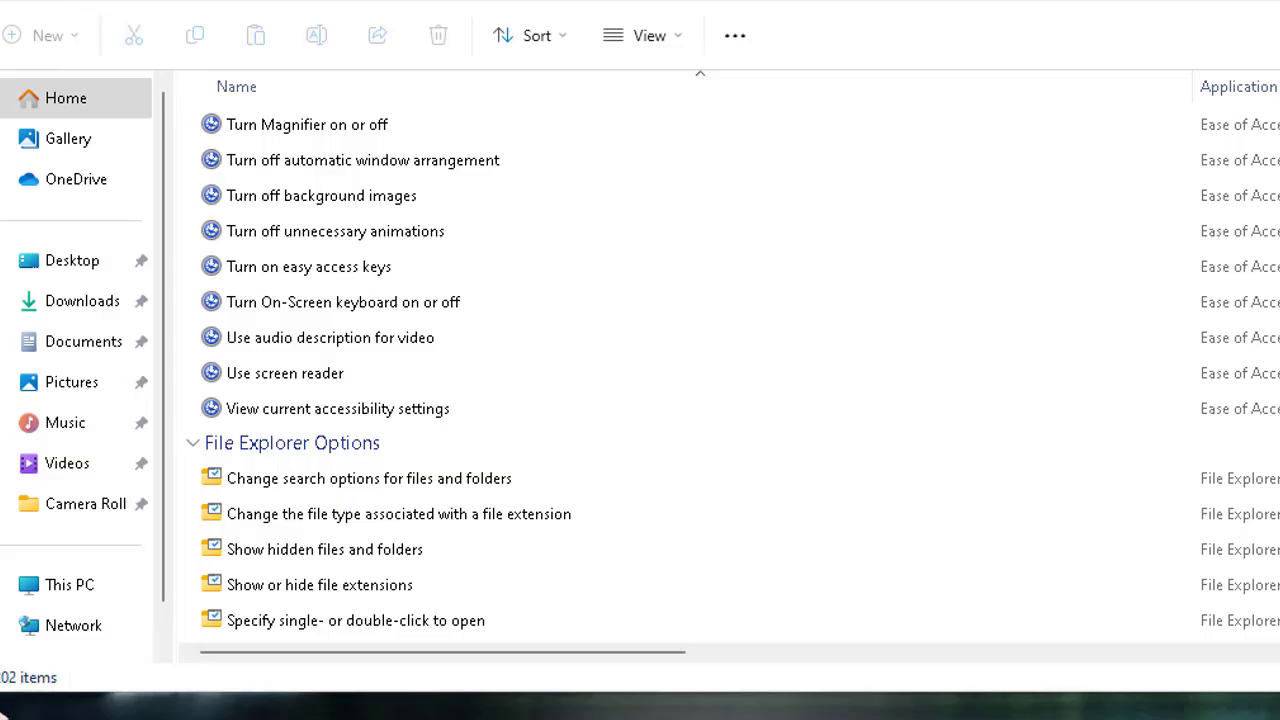
scroll(700, 370, "down", 1)
scroll(700, 370, "down", 3)
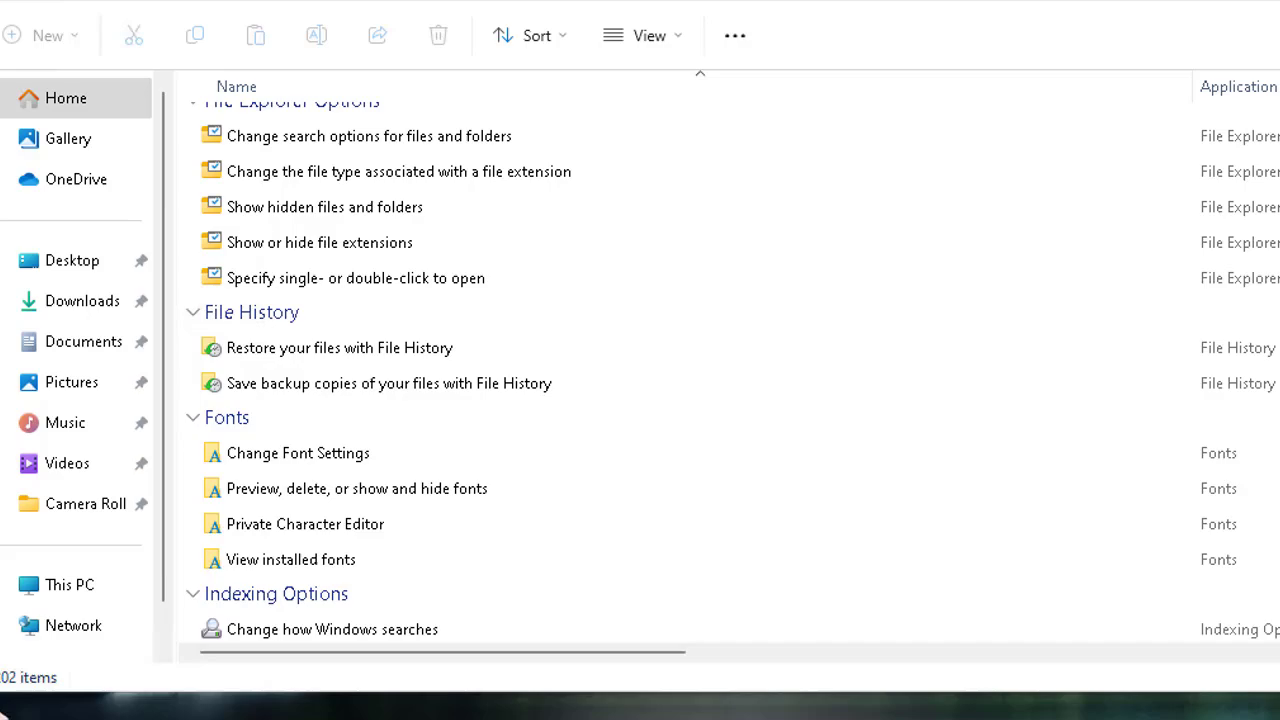
scroll(700, 370, "down", 10)
scroll(700, 370, "down", 15)
scroll(700, 370, "down", 10)
scroll(700, 370, "down", 10)
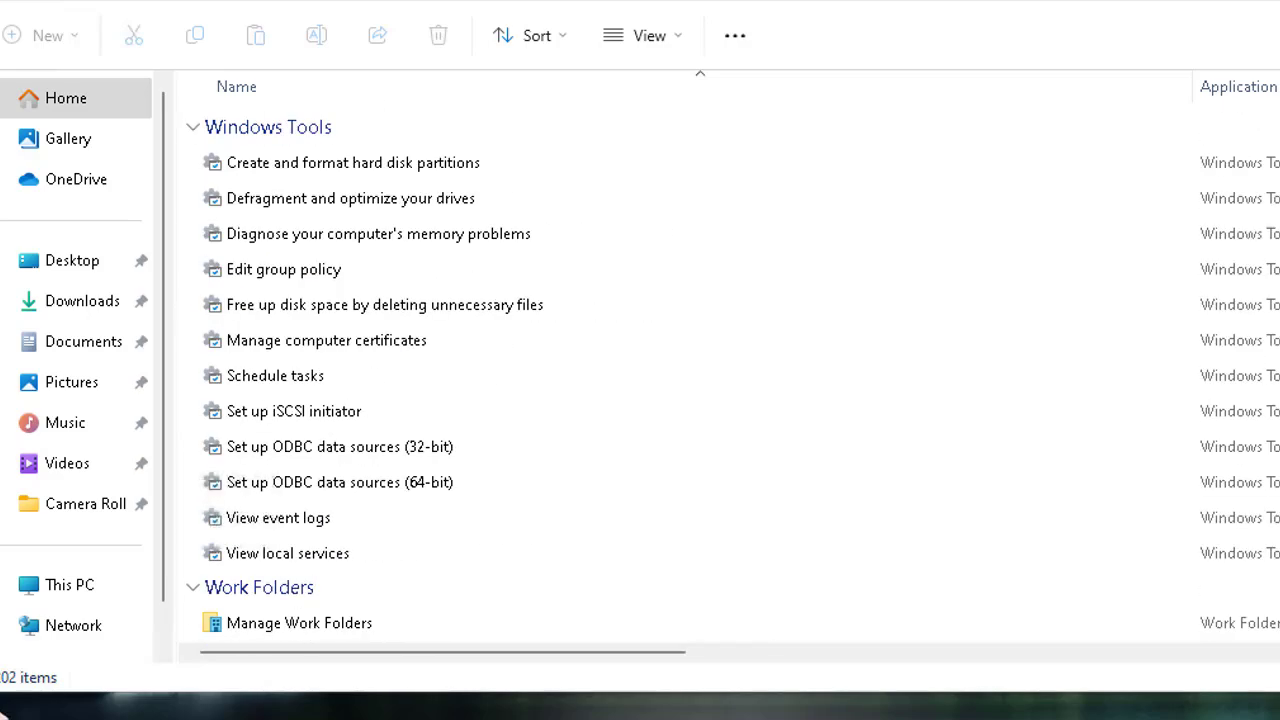